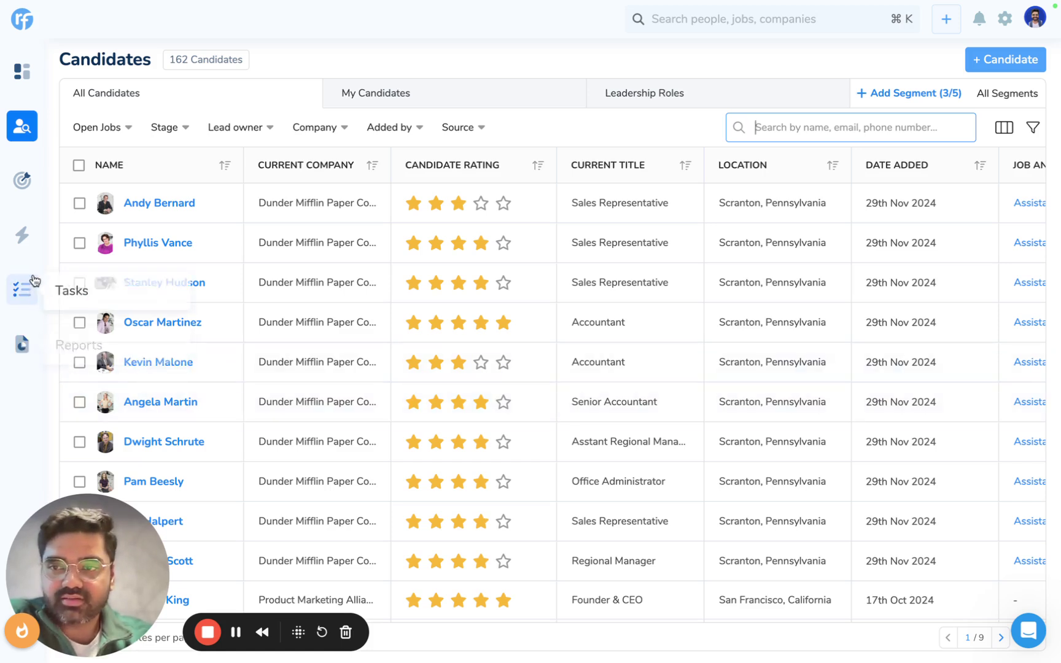
- Trial-edit Andy Bernard's current title inline, then open and close his location editor unchanged
mouse_move(27, 230)
mouse_move(27, 119)
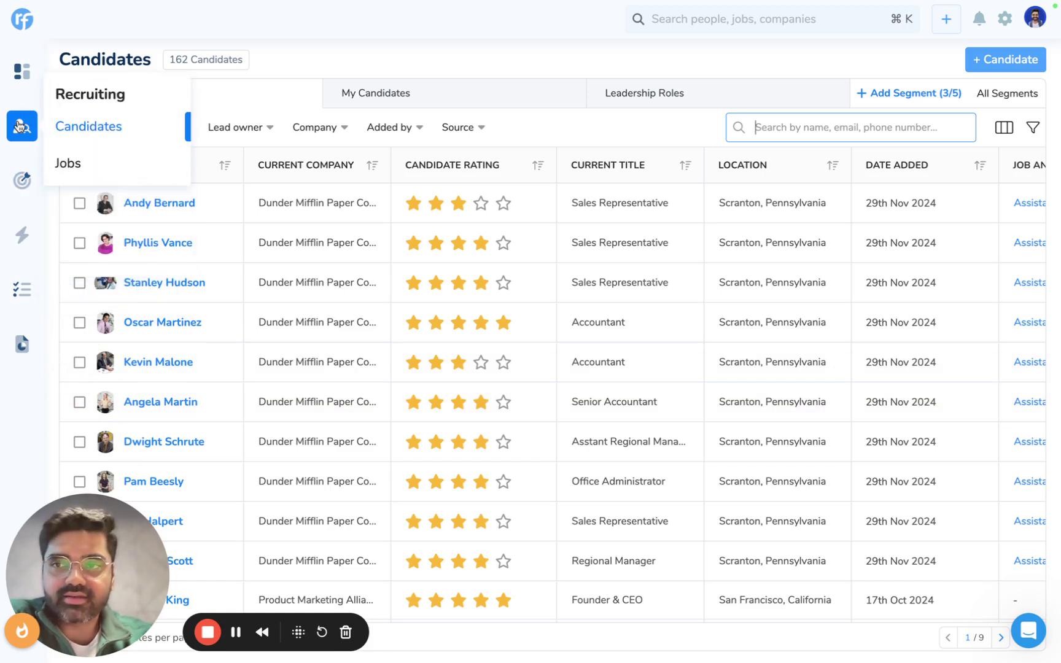
mouse_move(22, 180)
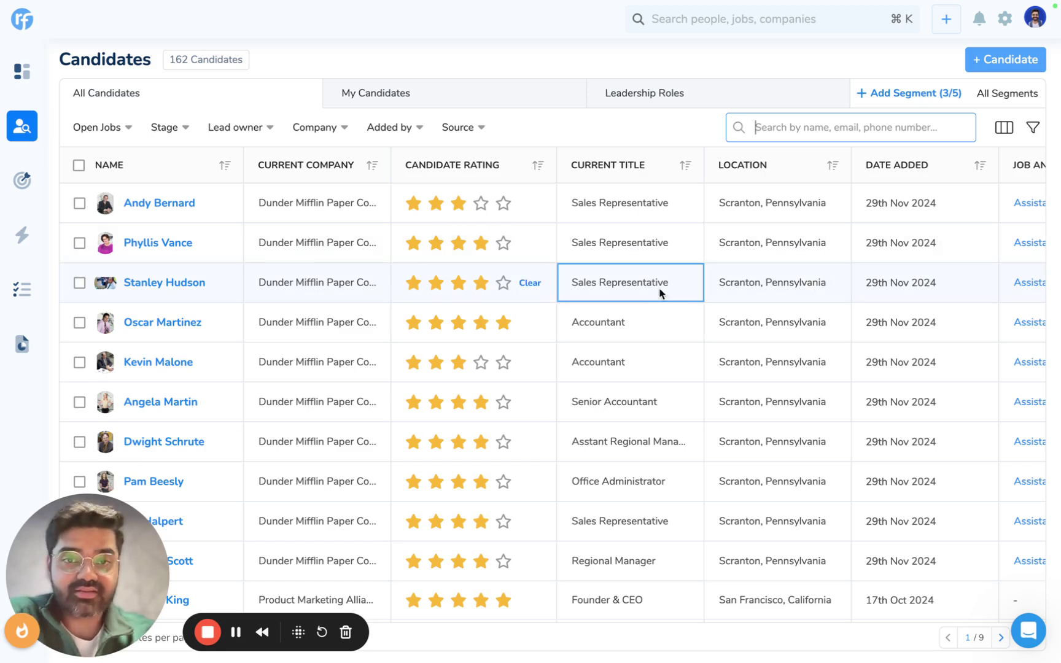
click(579, 204)
text(r S)
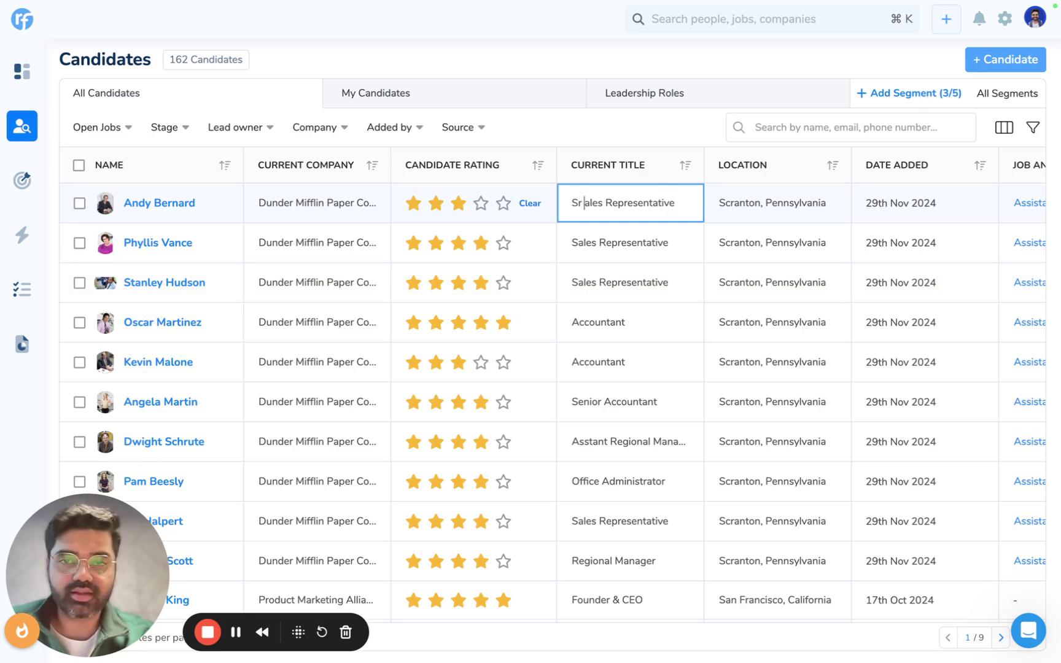
scroll(672, 309, right, 5)
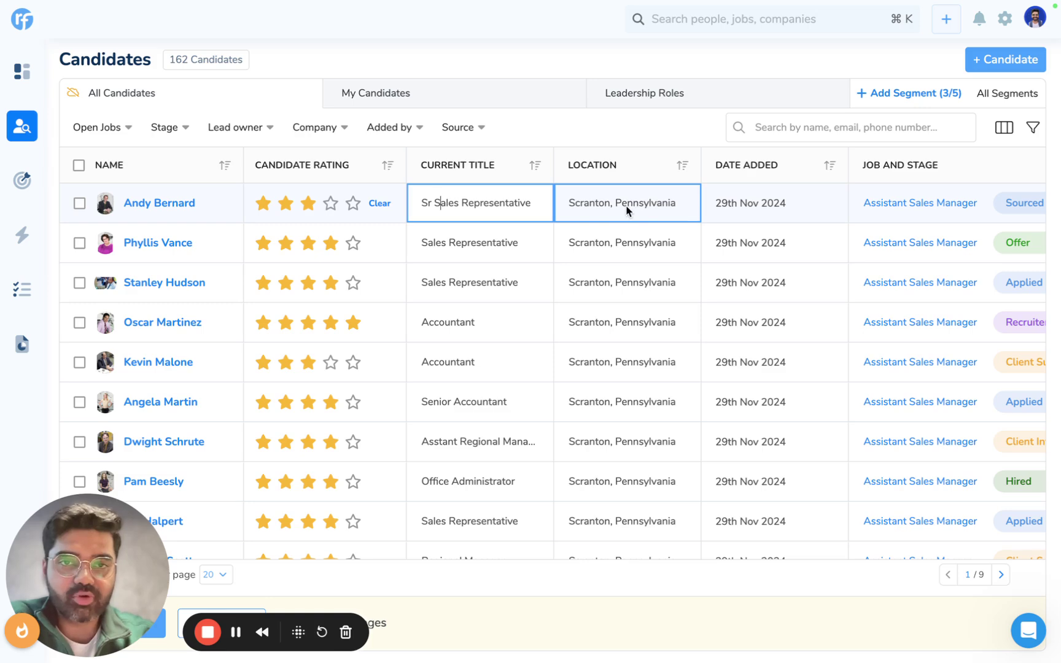
double_click(628, 205)
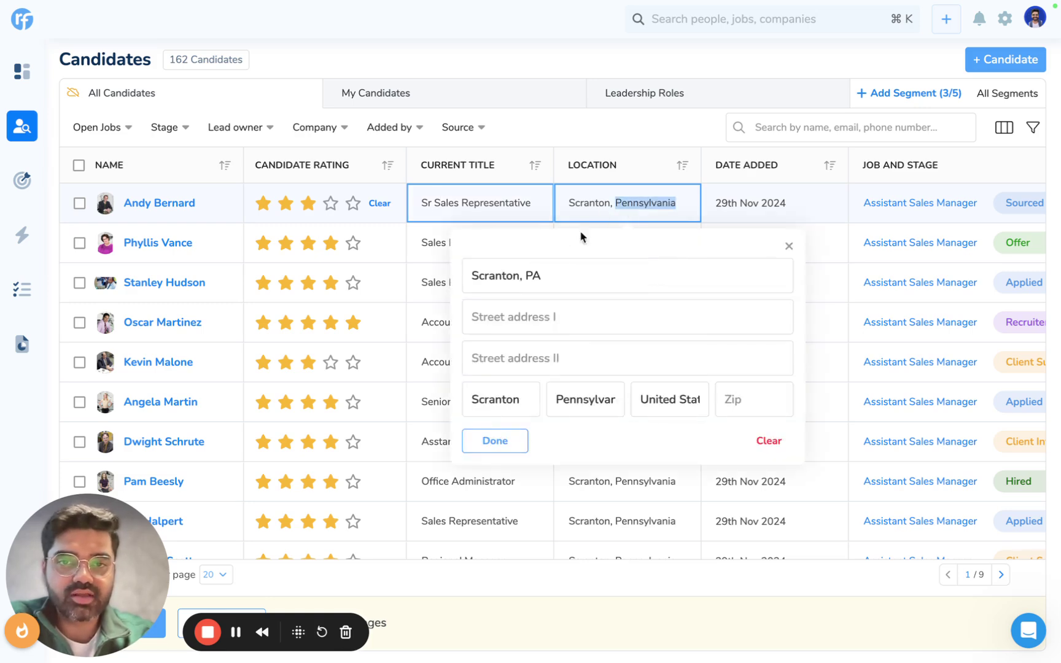
click(789, 246)
- Move Andy to the Client Submission stage, then discard all unsaved inline changes
scroll(792, 248, right, 3)
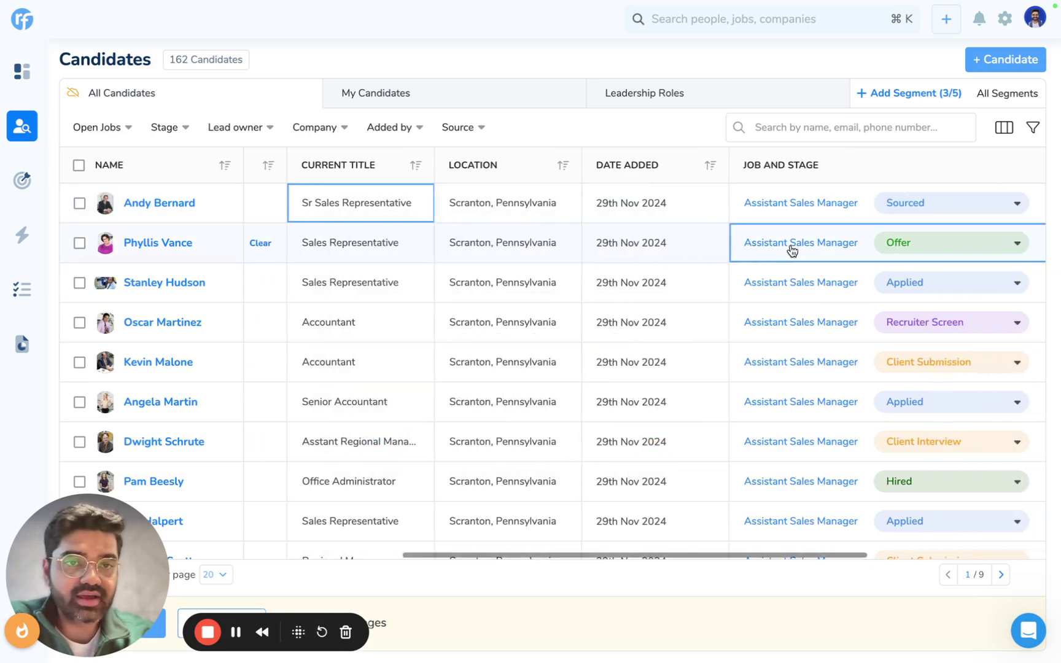
scroll(791, 248, right, 2)
click(846, 205)
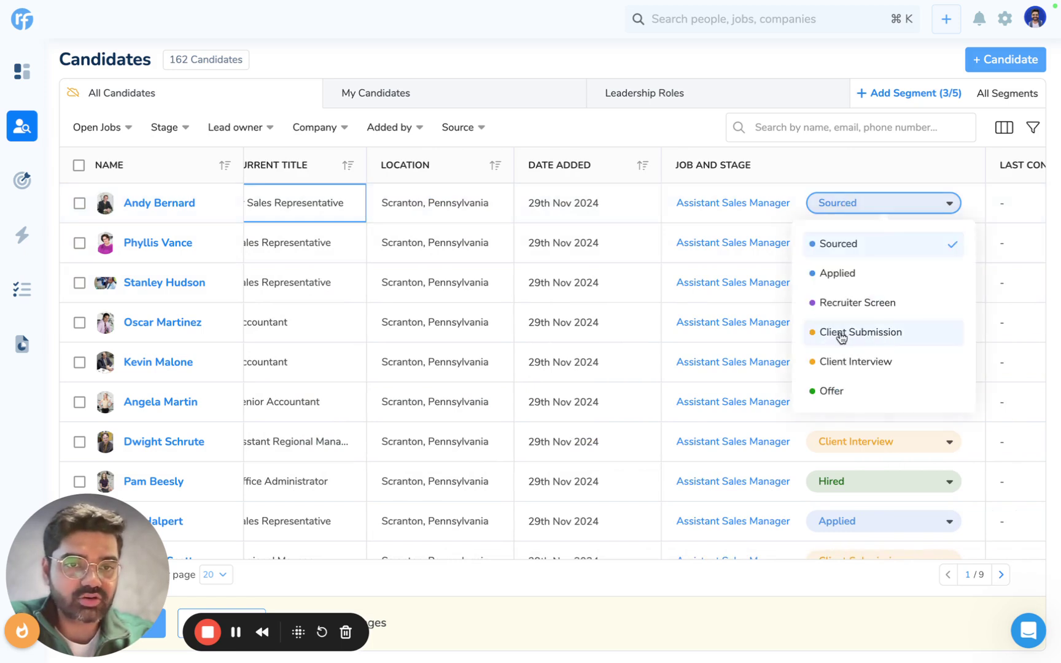
click(842, 337)
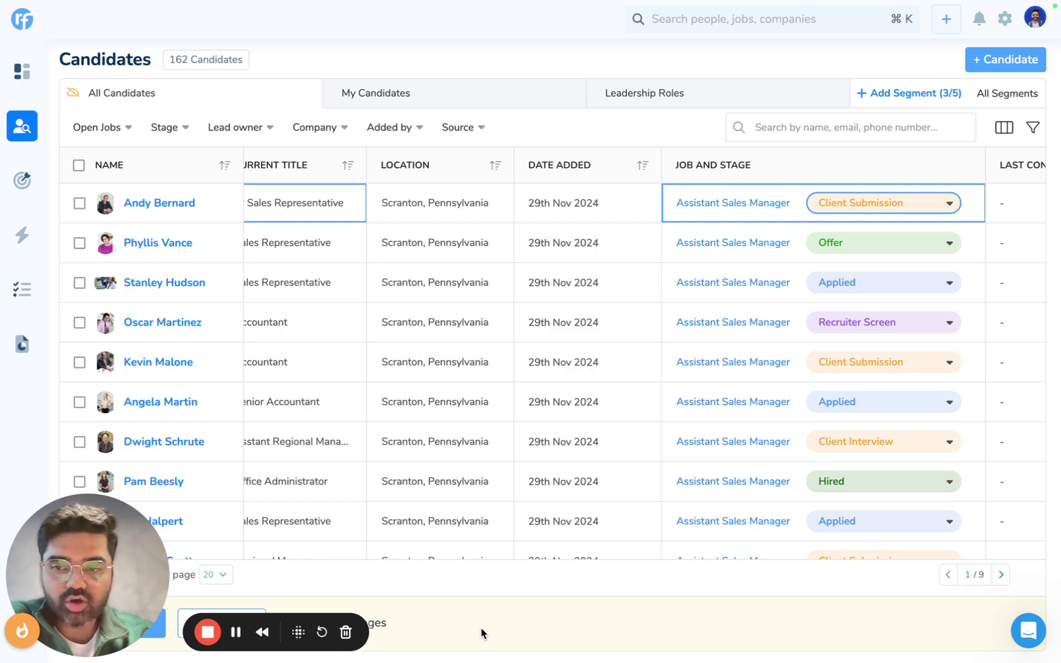
mouse_move(161, 637)
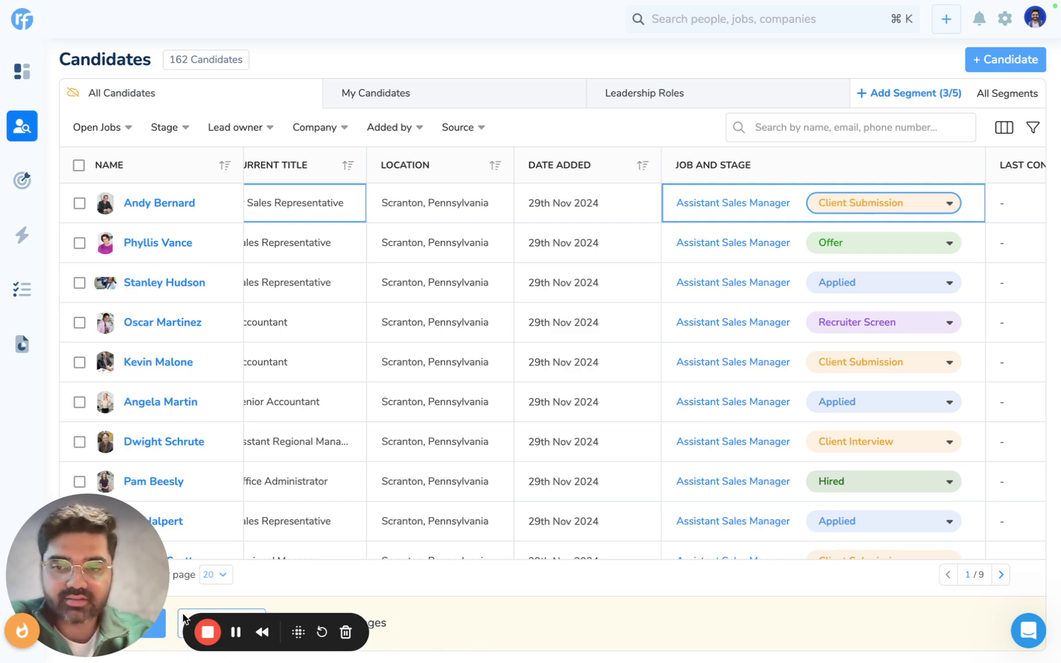
click(183, 621)
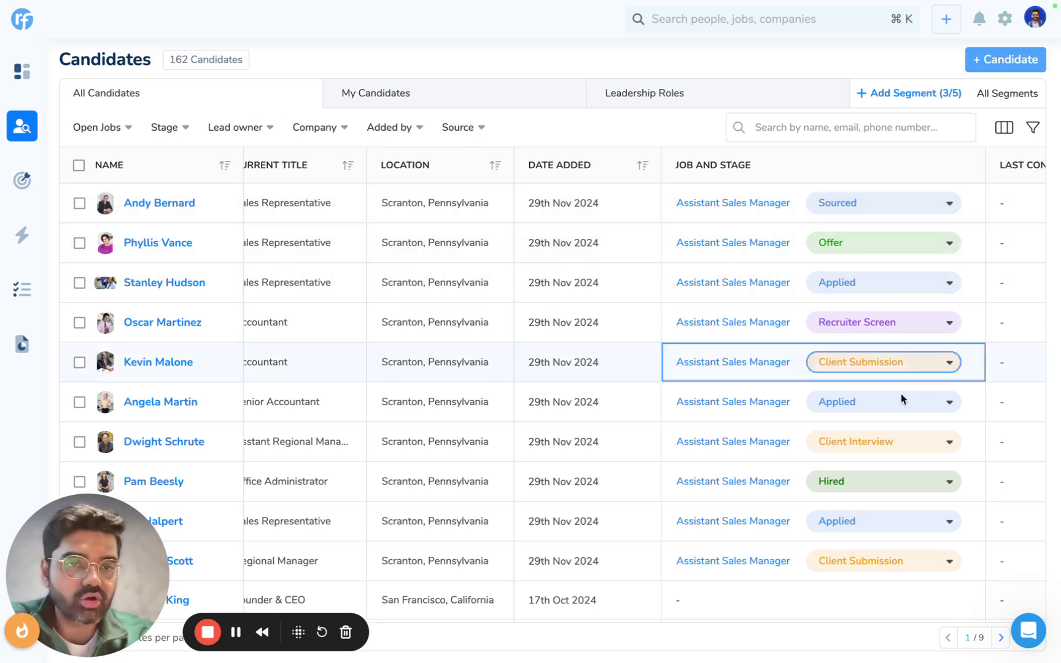
- Search the candidates table for 'Dwight'
click(779, 125)
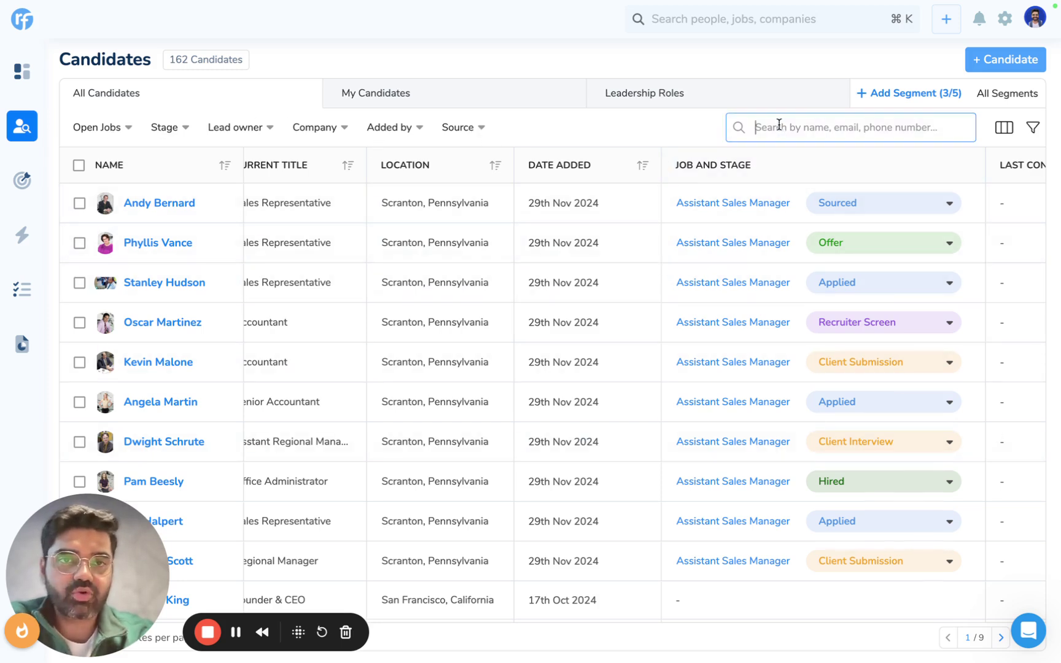
text(D)
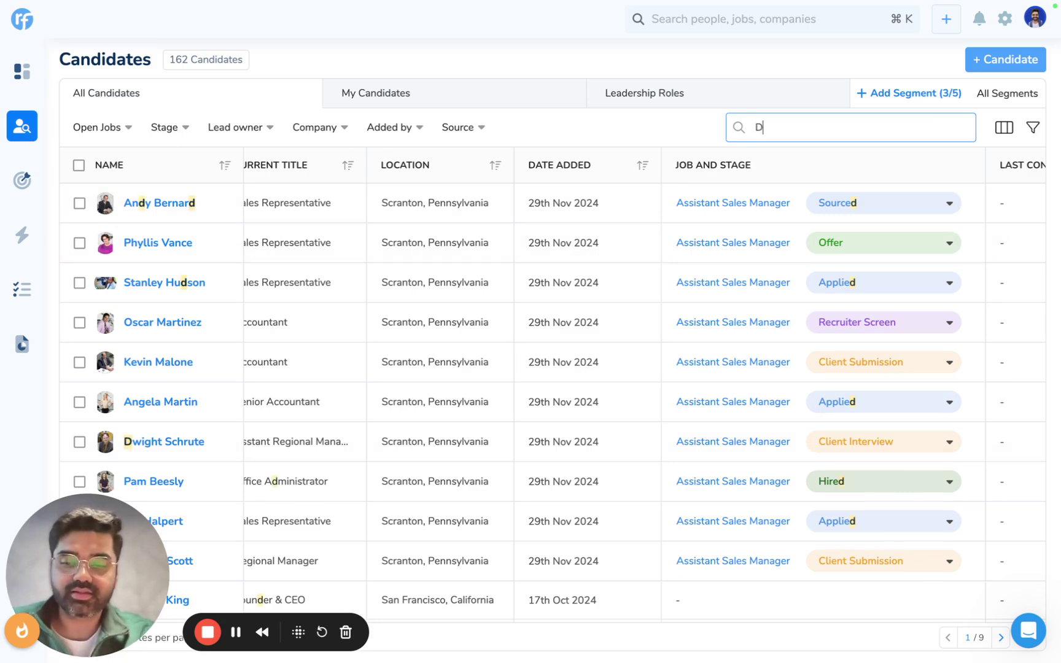
text(wight)
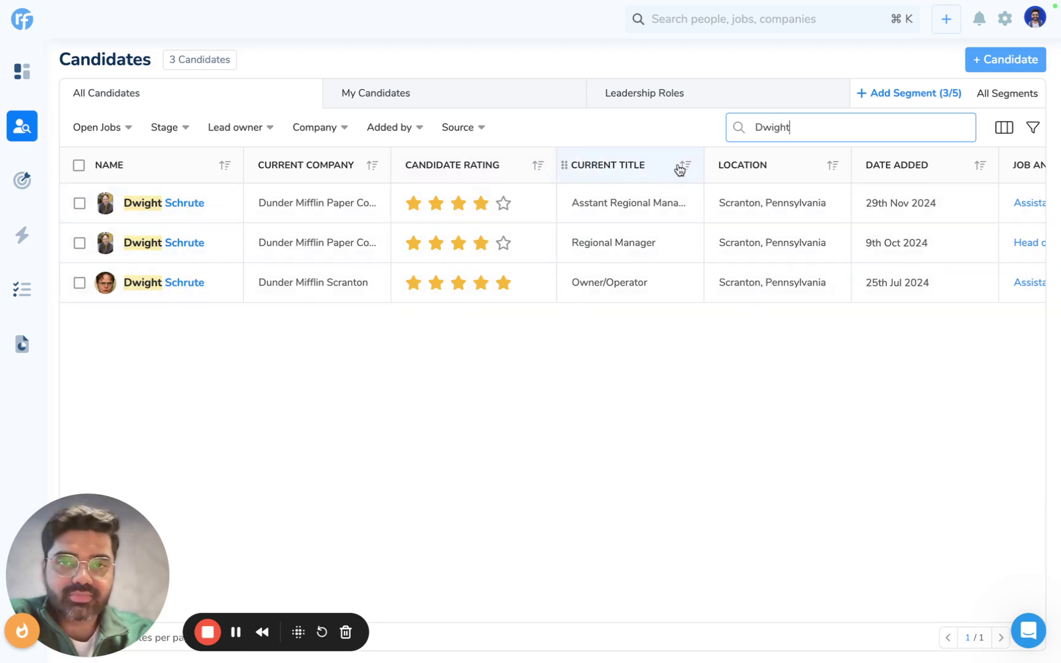
- Drag the Current Title column before Candidate Rating, then select the 'Dwight' search term
click(1010, 139)
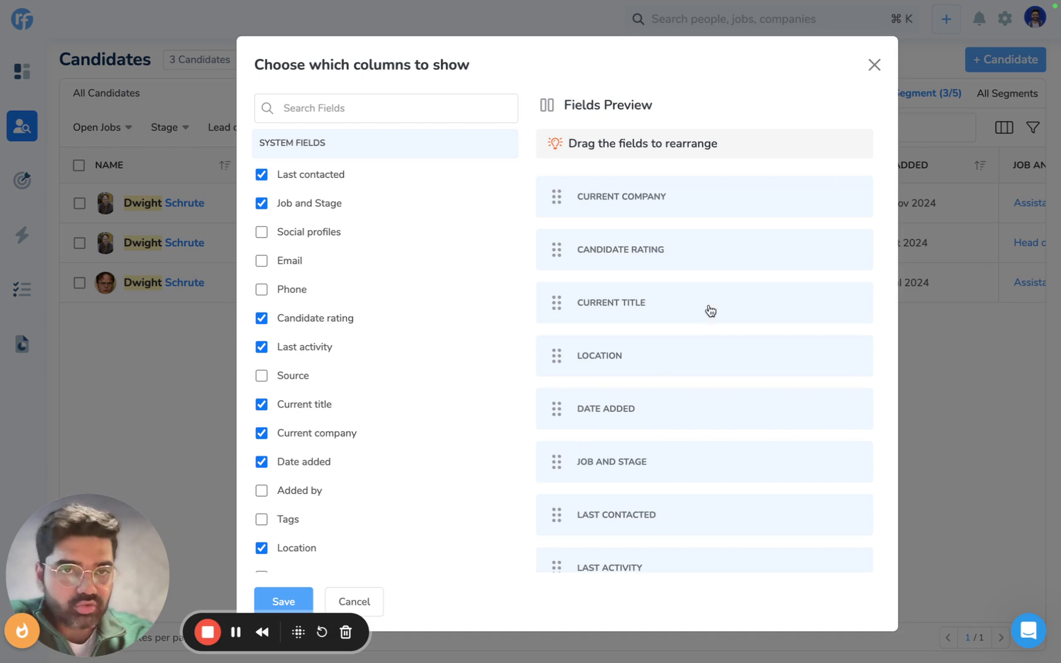
click(875, 66)
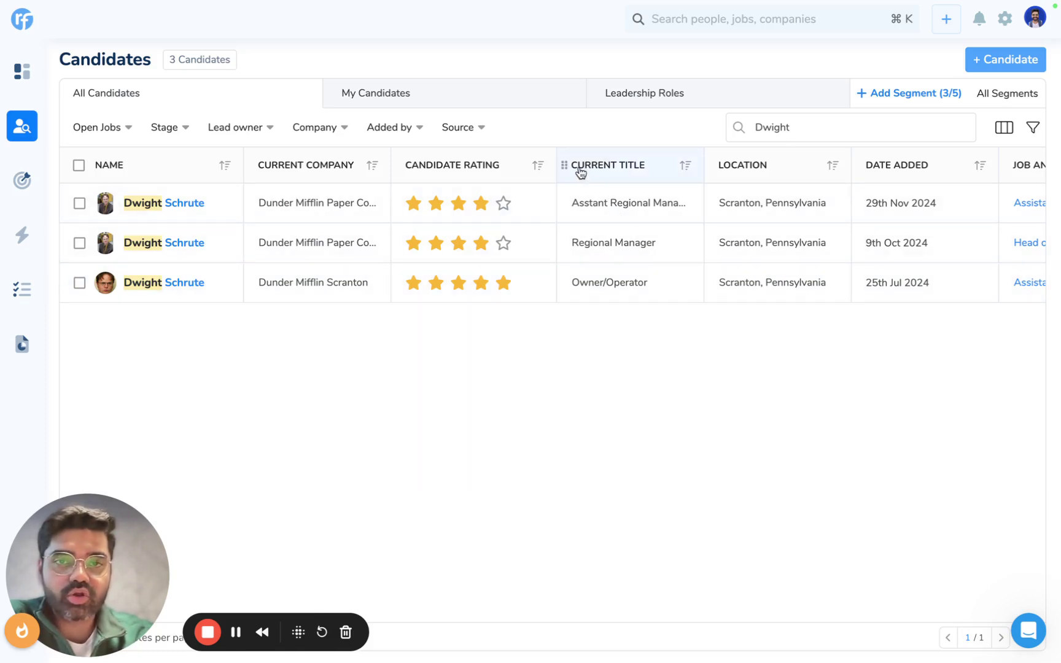
drag(565, 162, 463, 168)
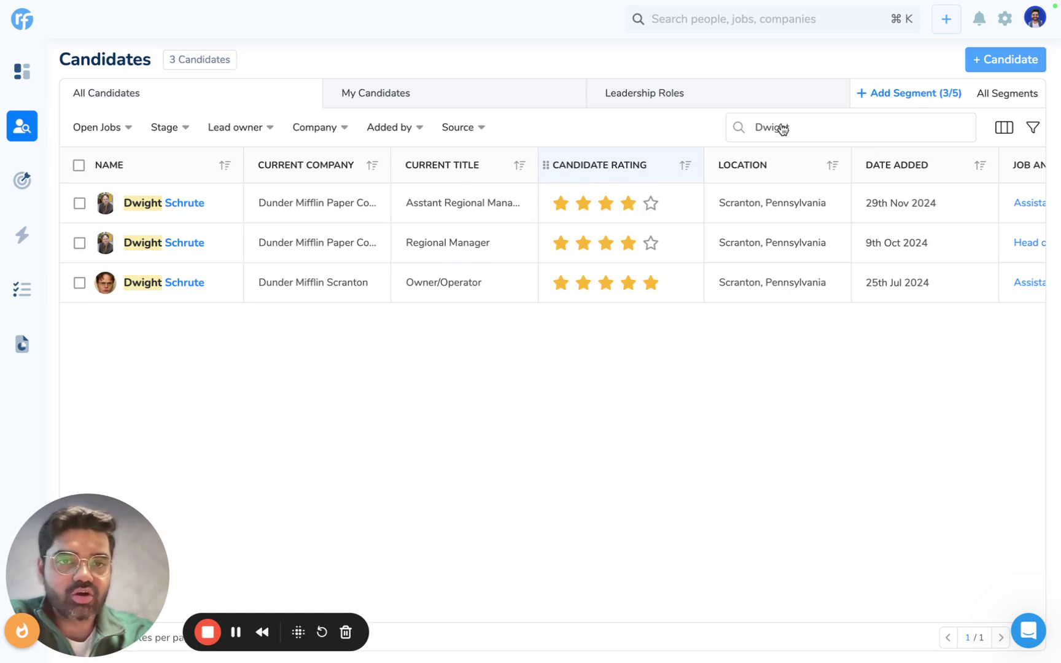
double_click(758, 128)
- Clear the search, switch to My Candidates (21 candidates), and show the Add Segment list
key(BackSpace)
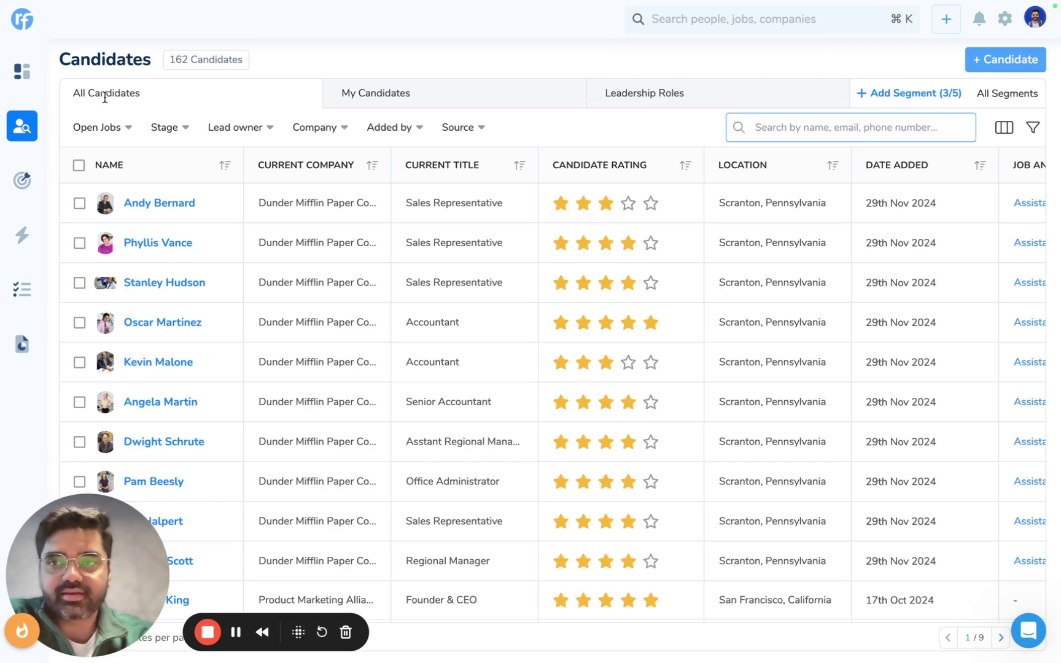
click(372, 94)
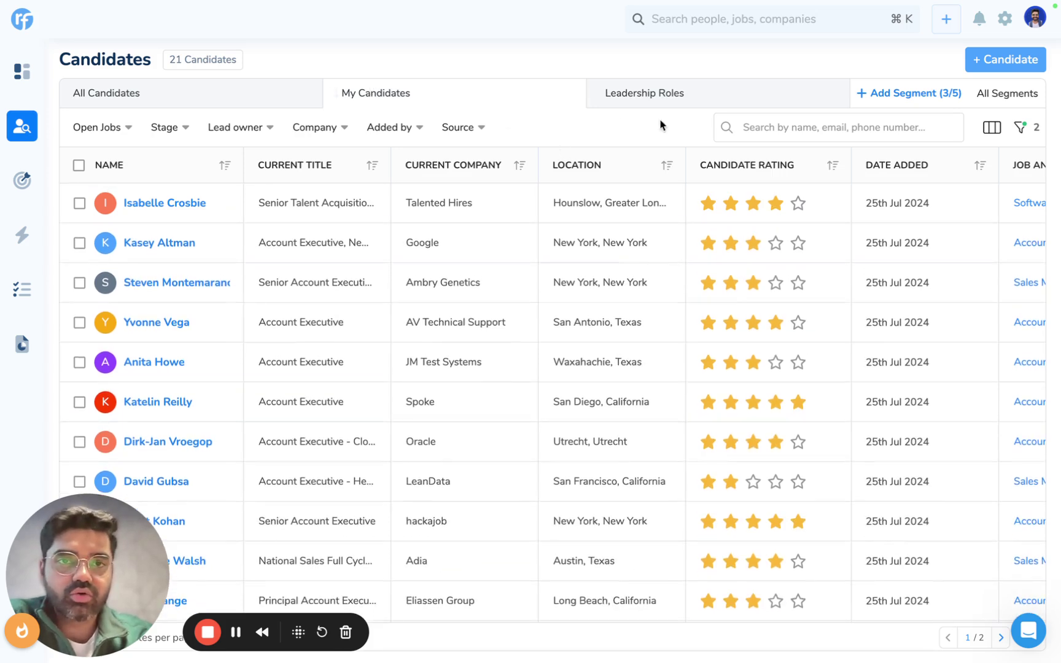
click(892, 98)
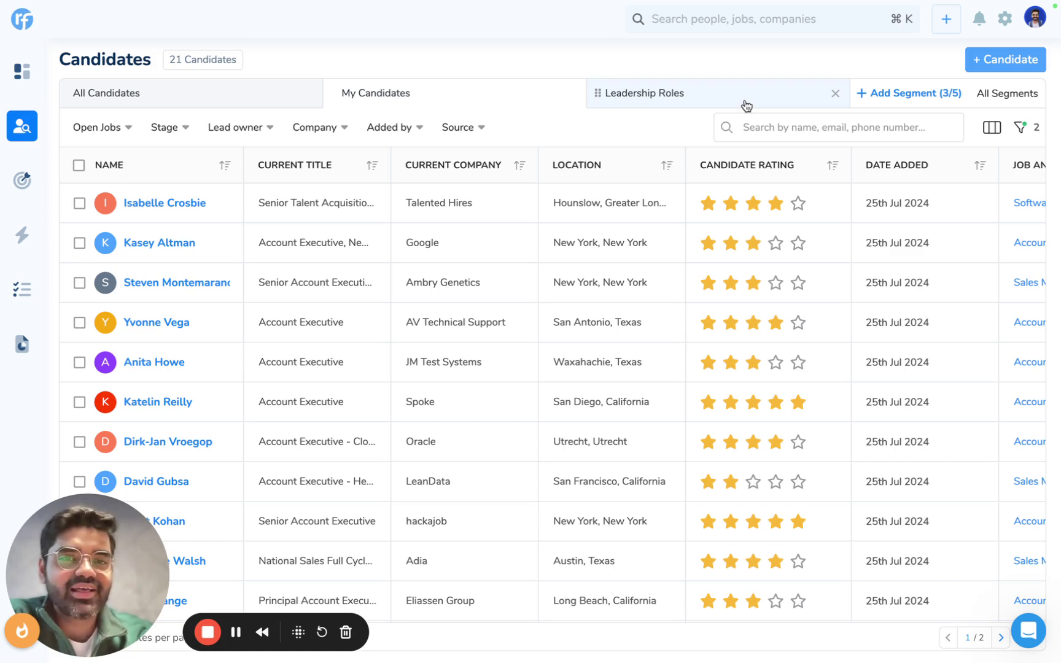
click(885, 102)
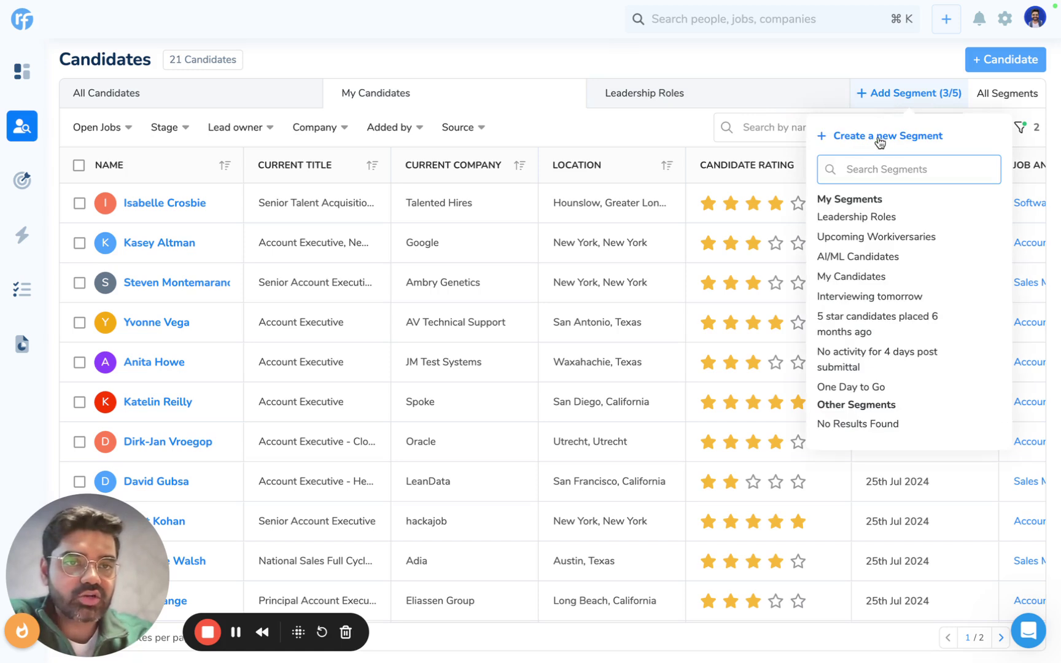
- Filter candidates to Current company containing 'dunder' (16 results) and choose to save as a new segment
click(866, 143)
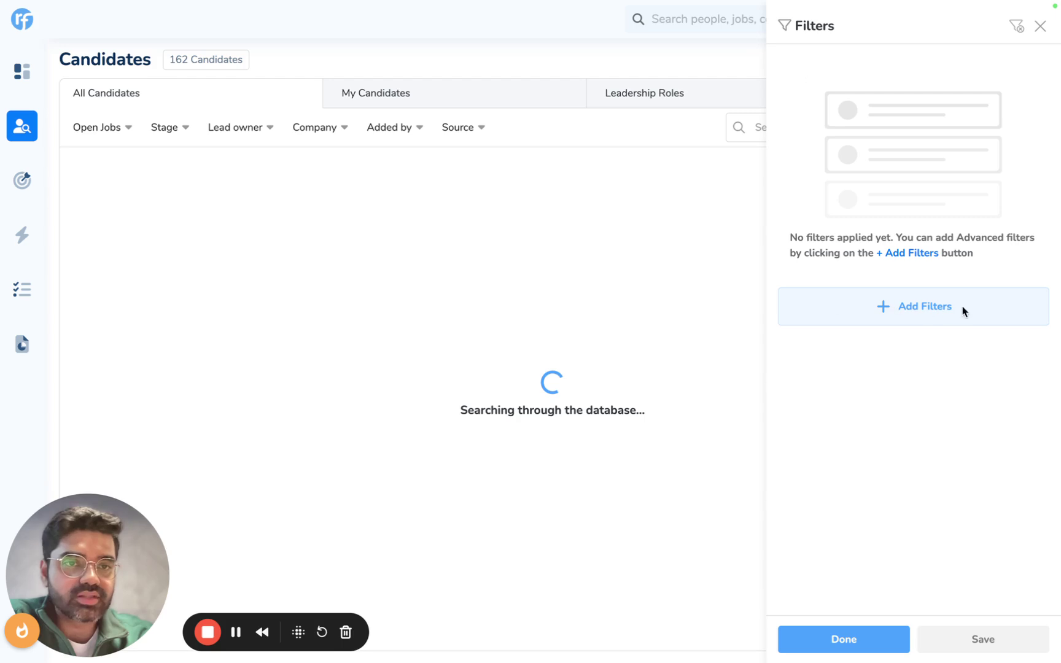
click(900, 307)
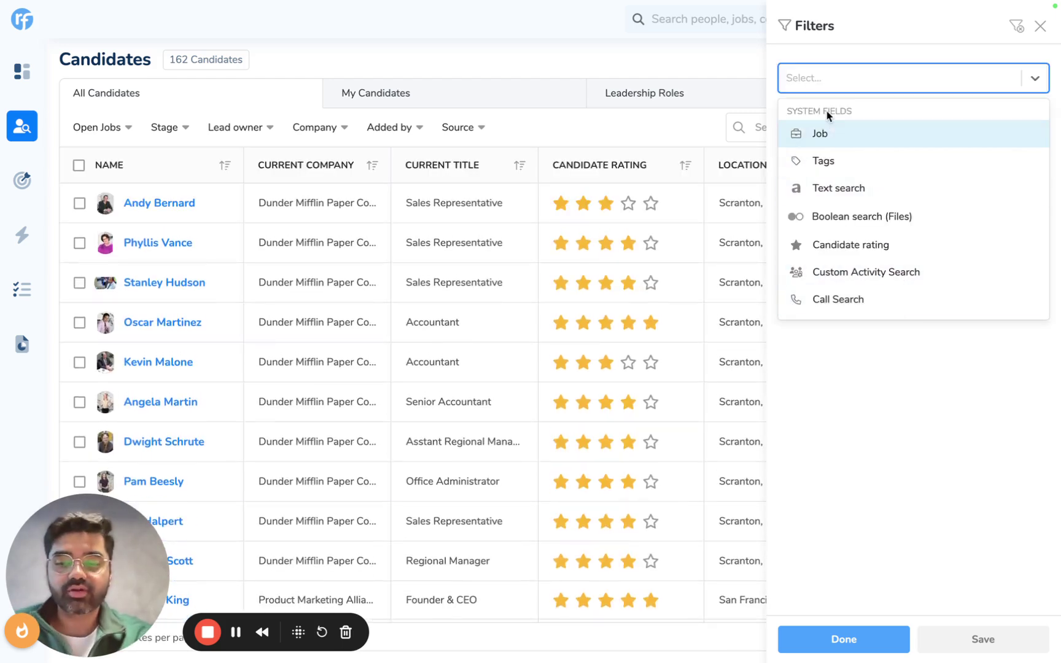
text(comp)
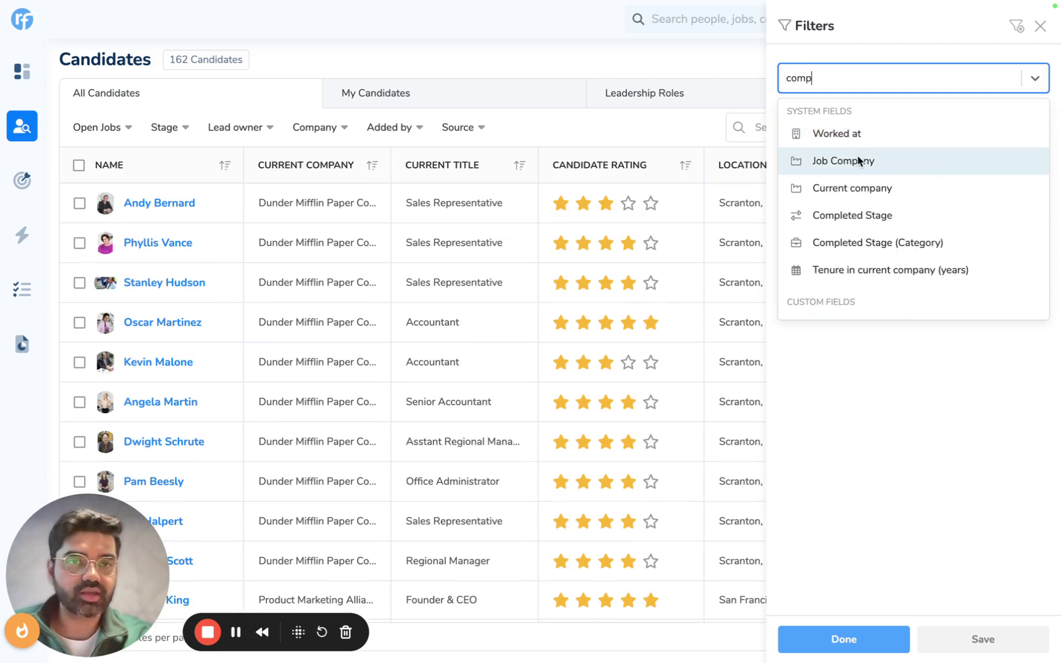
click(849, 190)
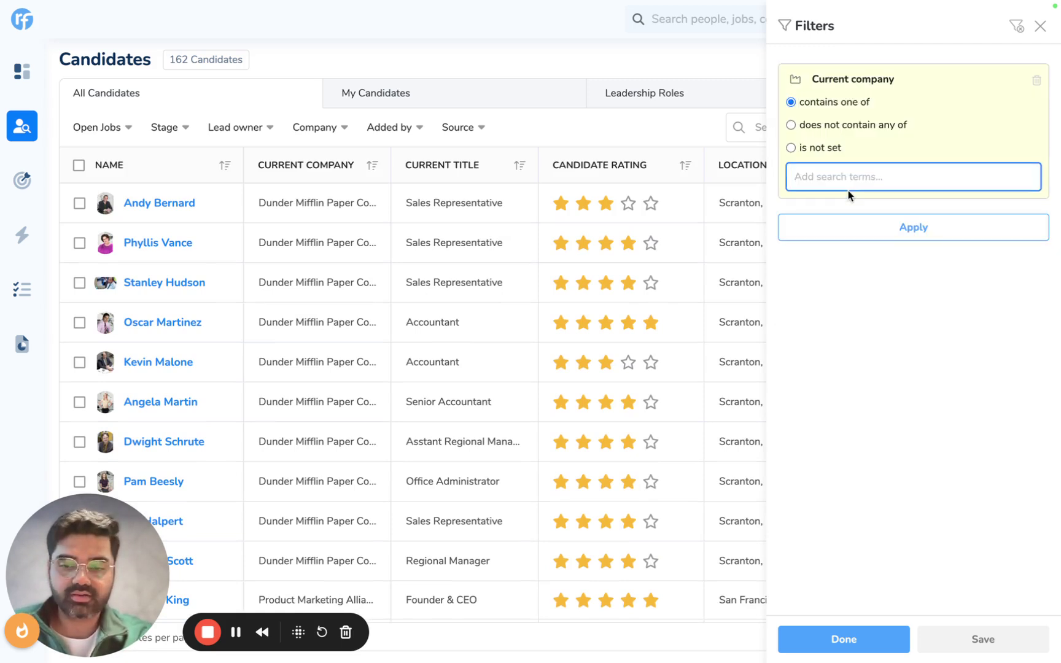
text(dunder)
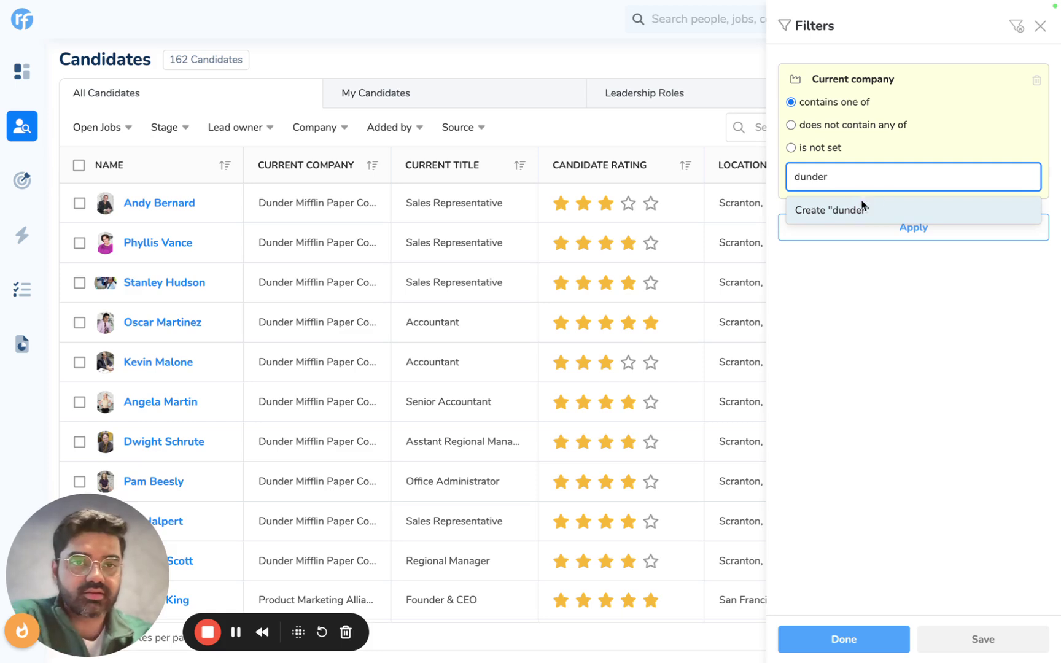
click(846, 213)
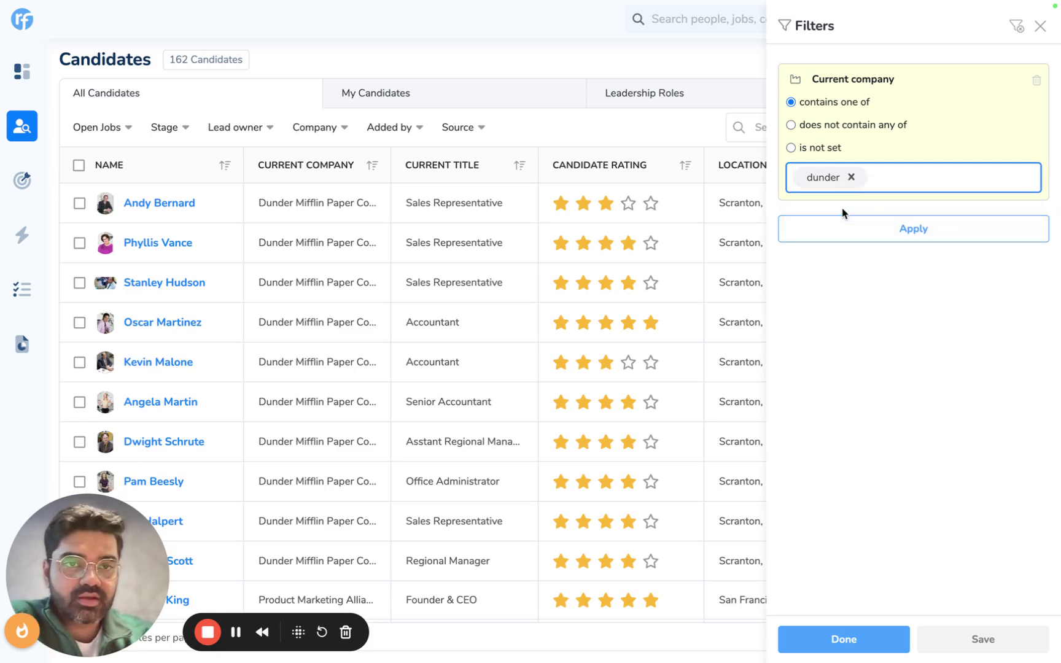
click(914, 229)
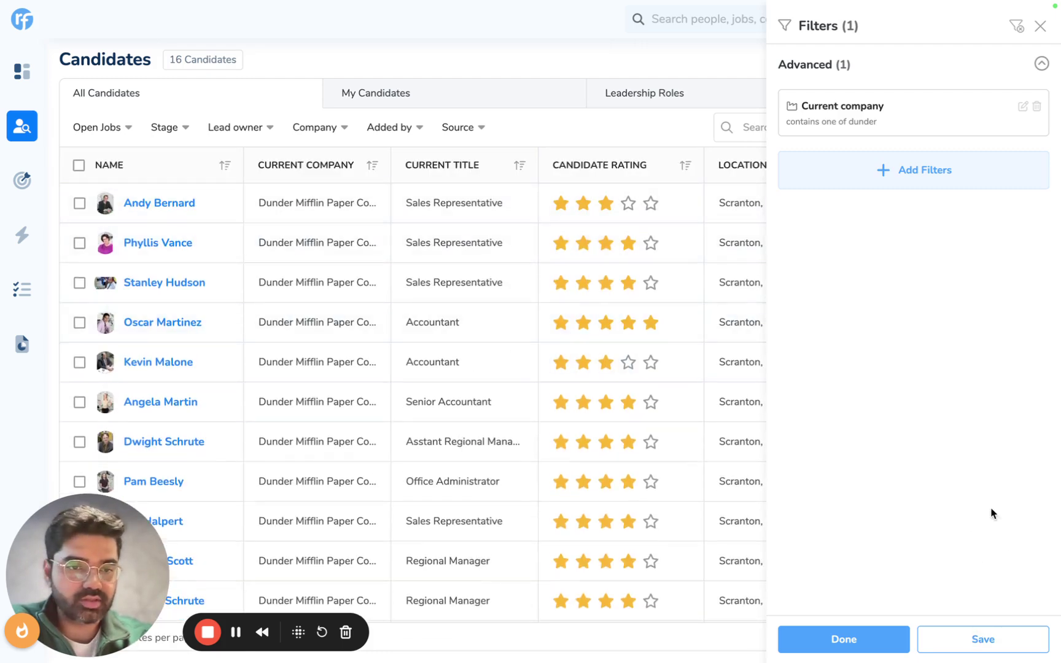
click(984, 640)
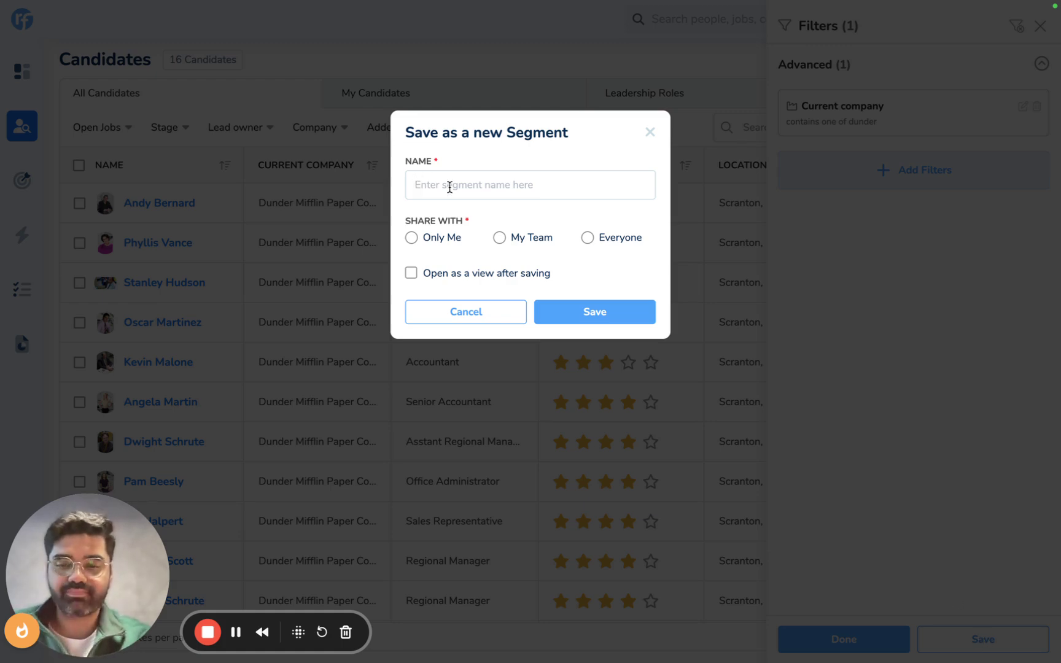
- Save the segment as 'Office Folks', shared with My Team and opened as a view
click(450, 188)
text(Office Folks)
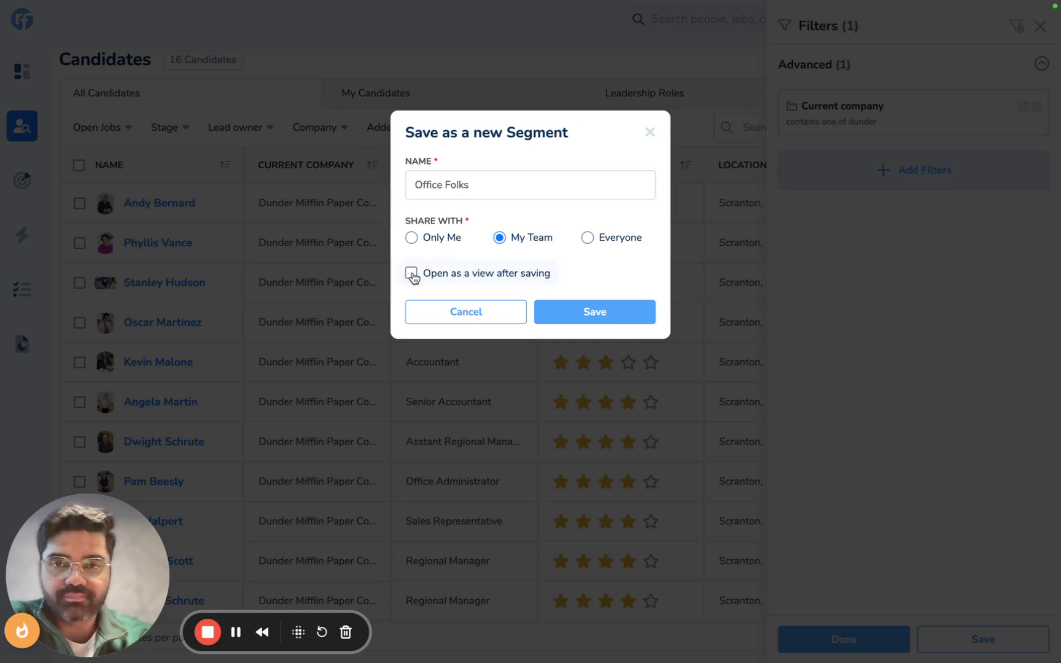
click(411, 274)
click(573, 314)
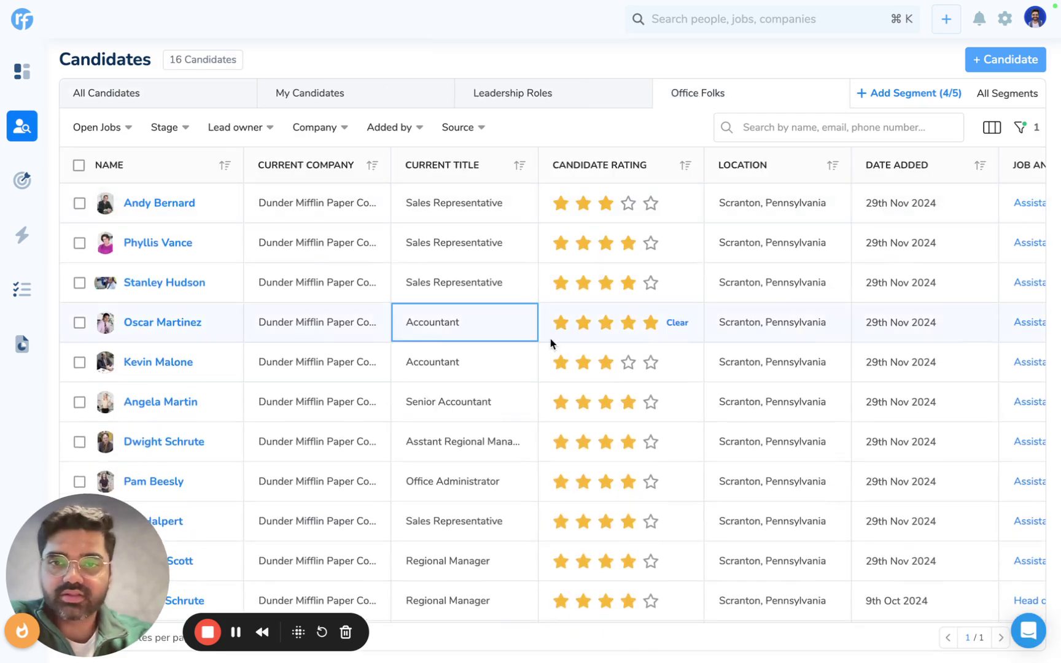
scroll(554, 338, right, 10)
scroll(386, 337, left, 10)
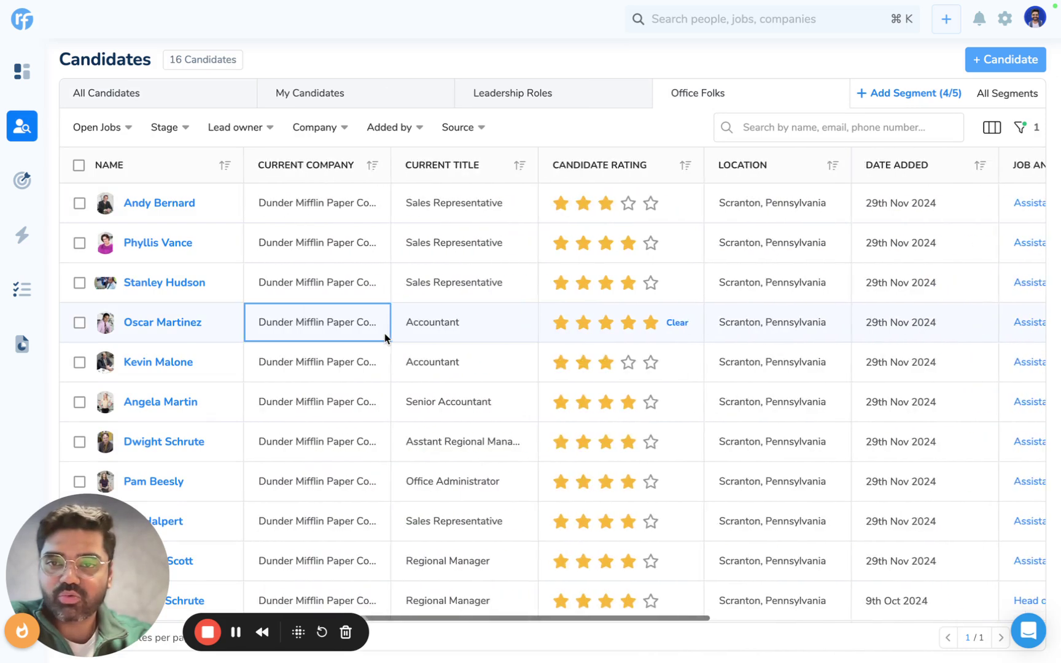
scroll(386, 337, down, 1)
scroll(481, 298, up, 1)
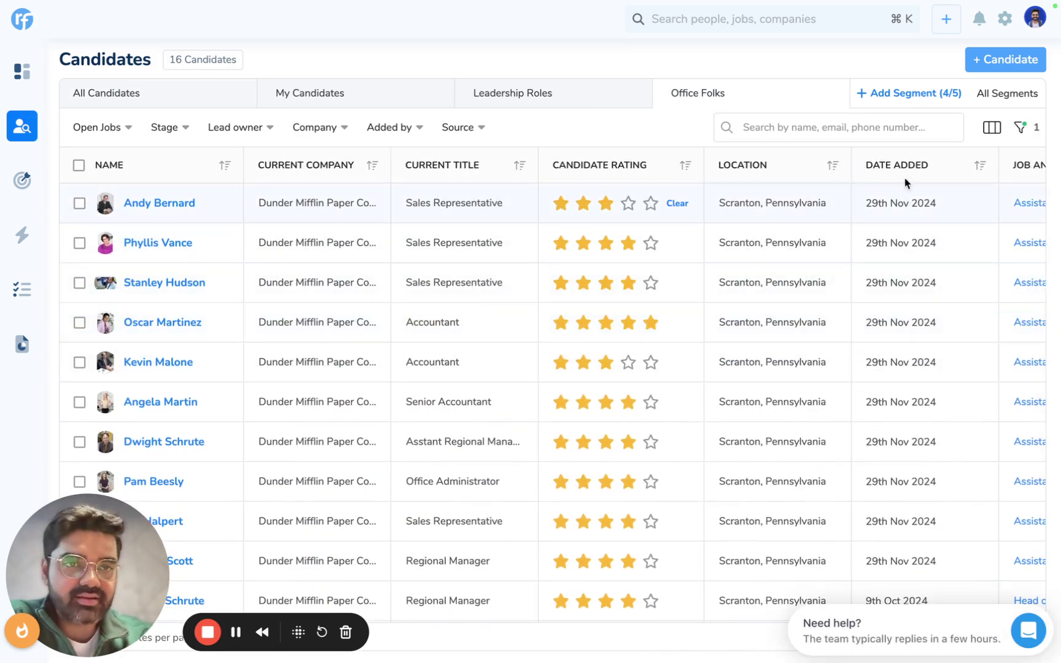
- Add a 'Job is set' filter to the Office Folks segment and update the existing segment
click(995, 104)
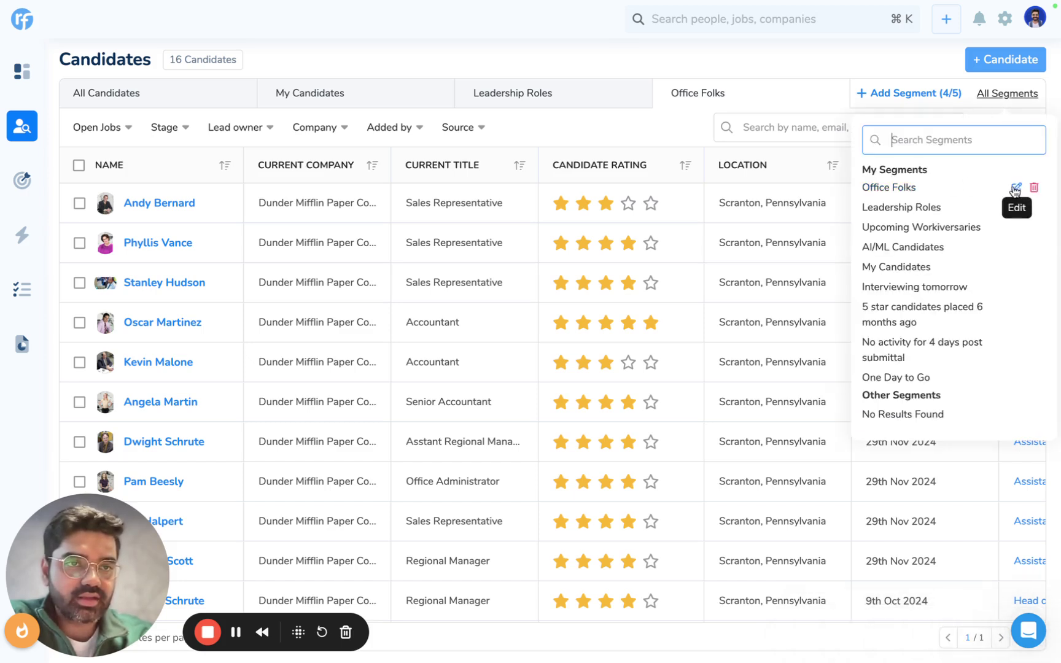
click(1016, 188)
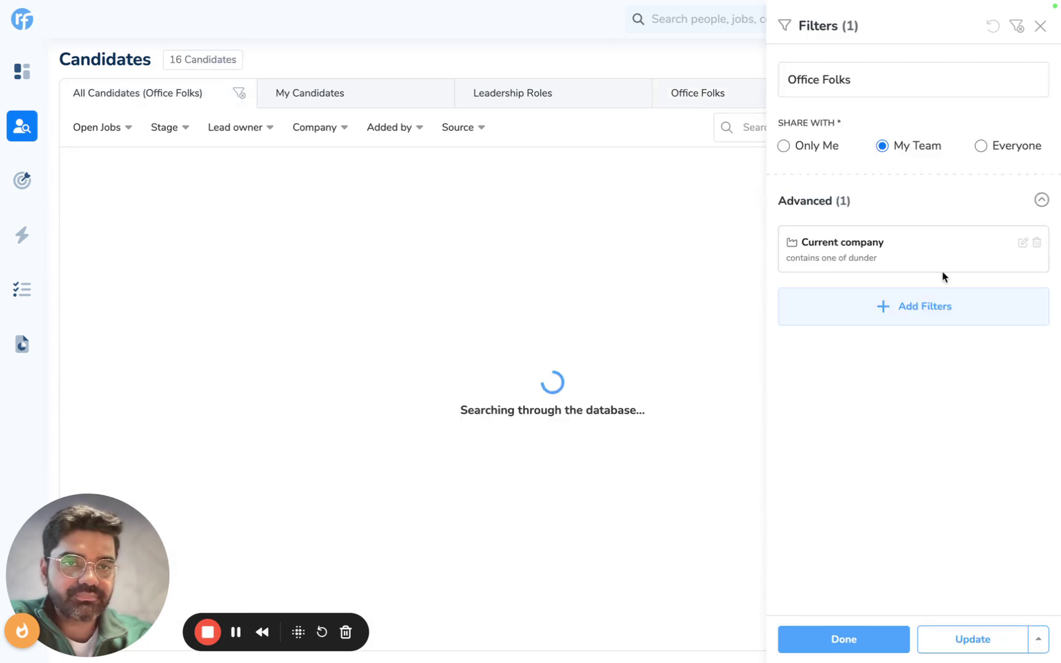
click(924, 306)
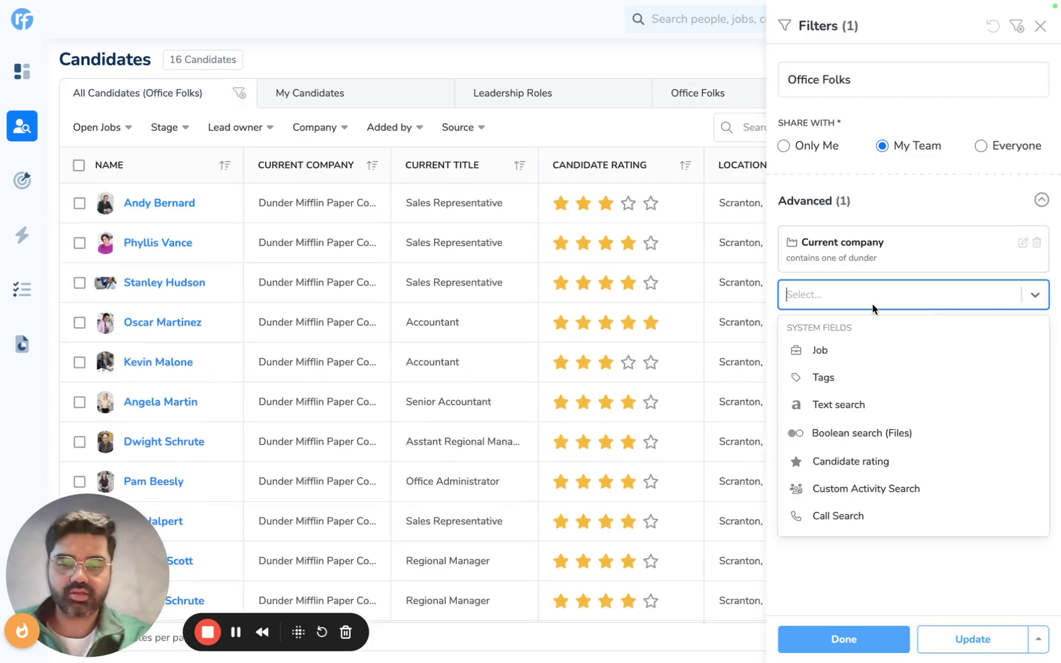
text(job)
click(821, 351)
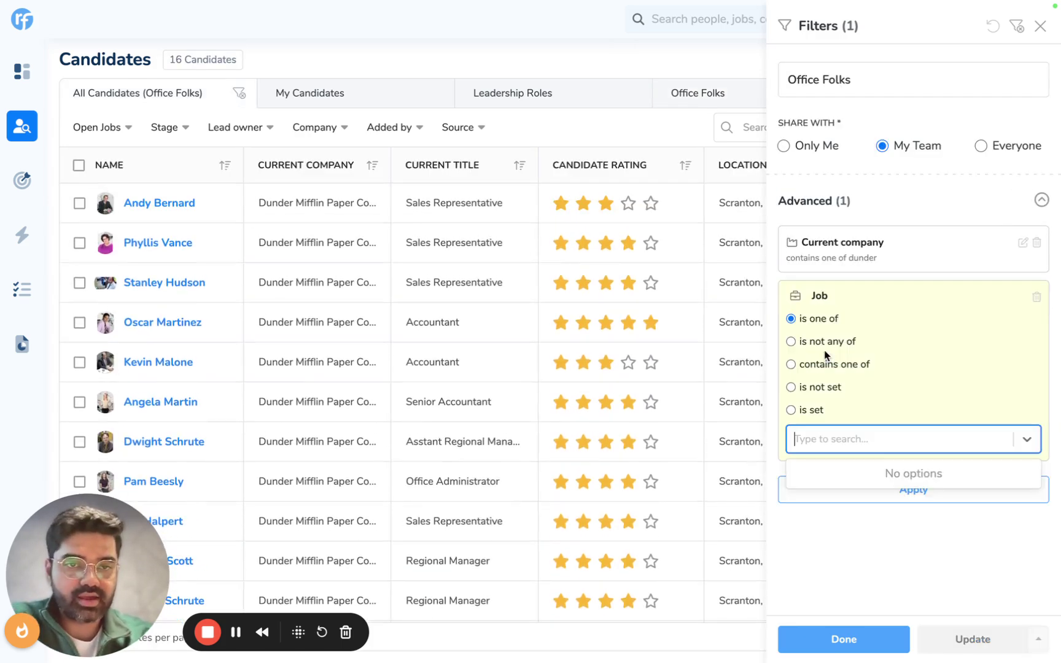
click(791, 410)
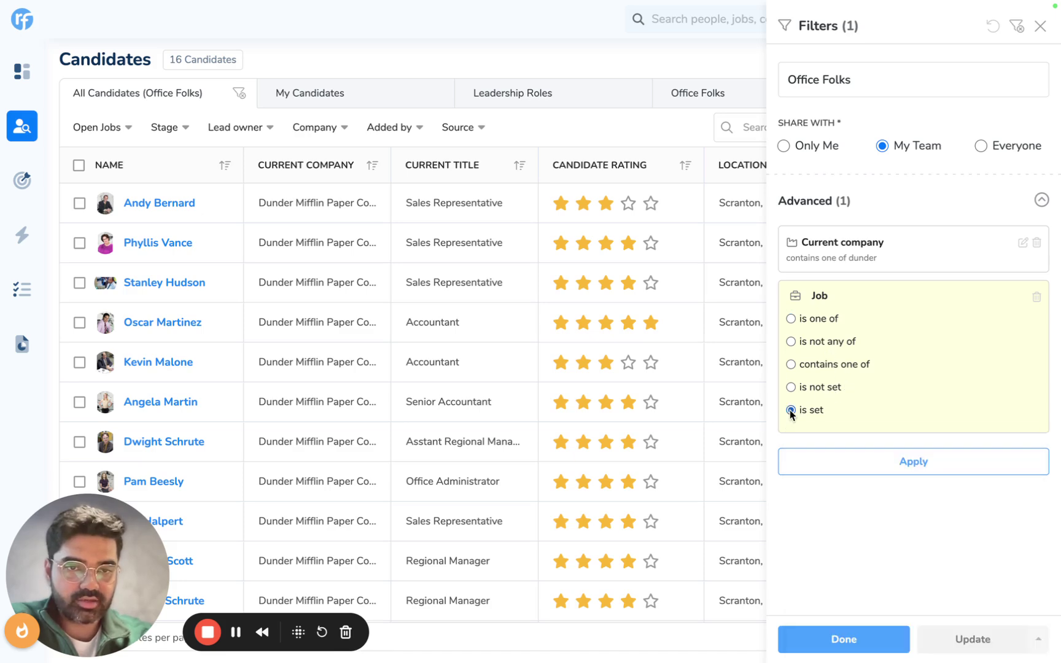
click(895, 470)
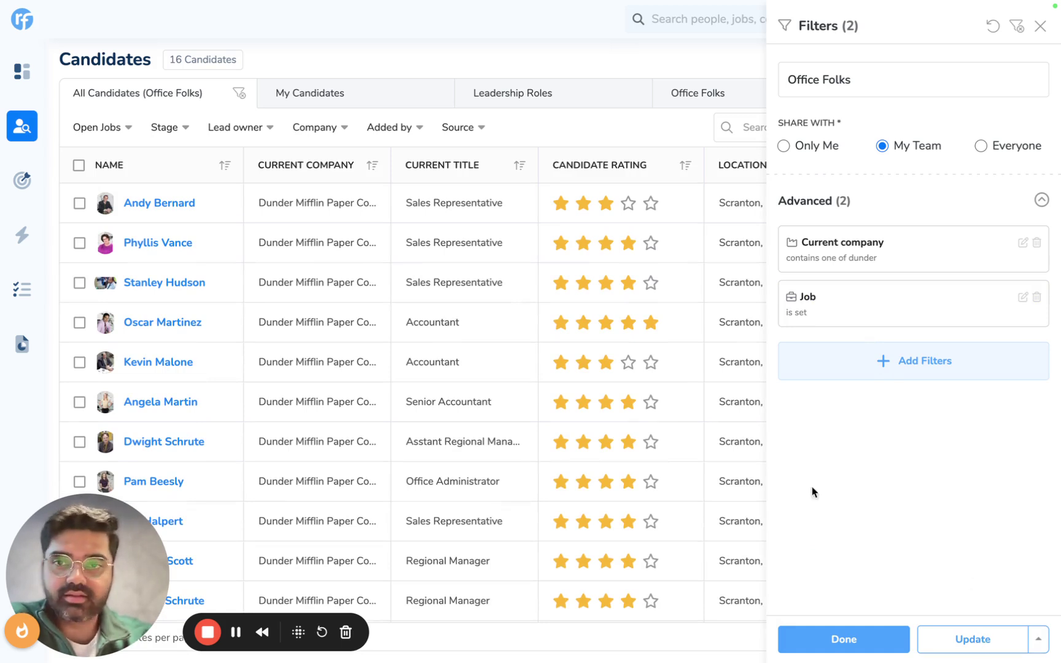
click(1038, 639)
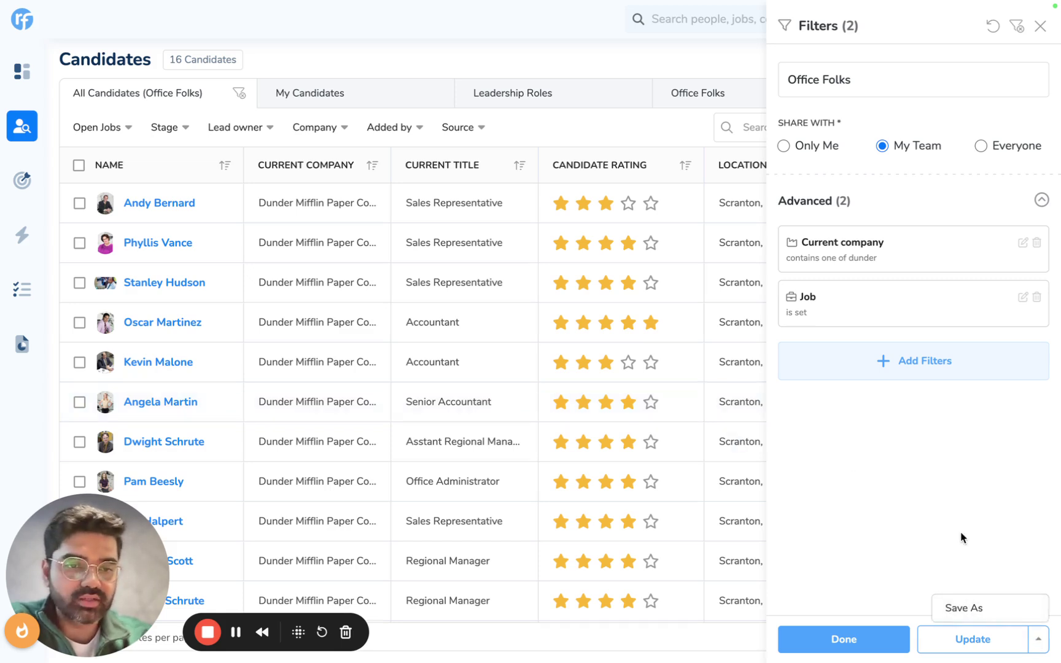
click(979, 641)
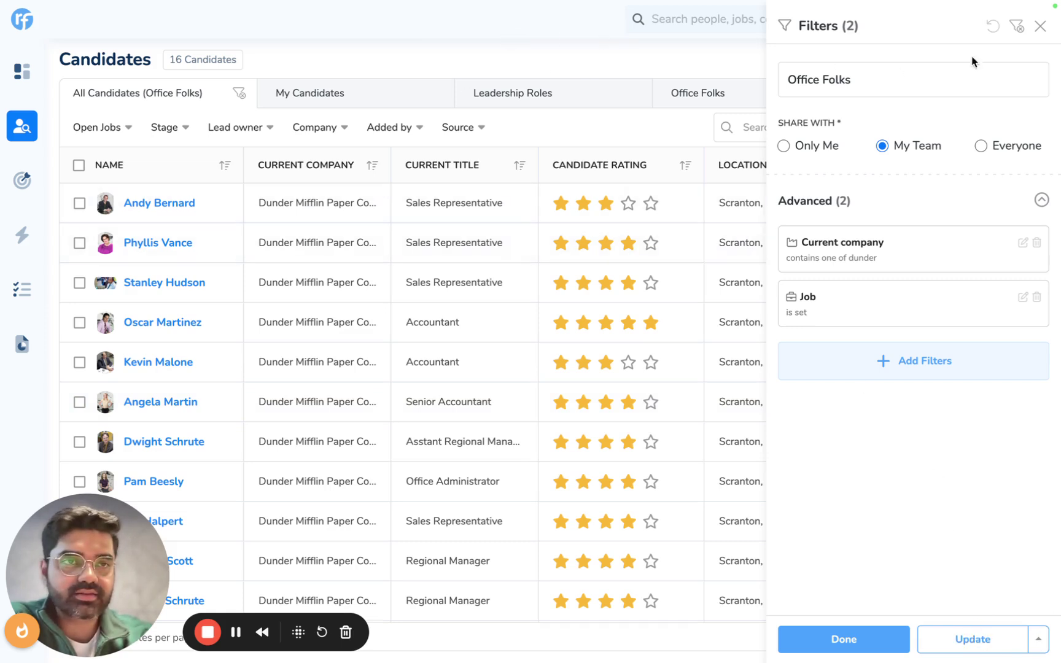
click(1040, 26)
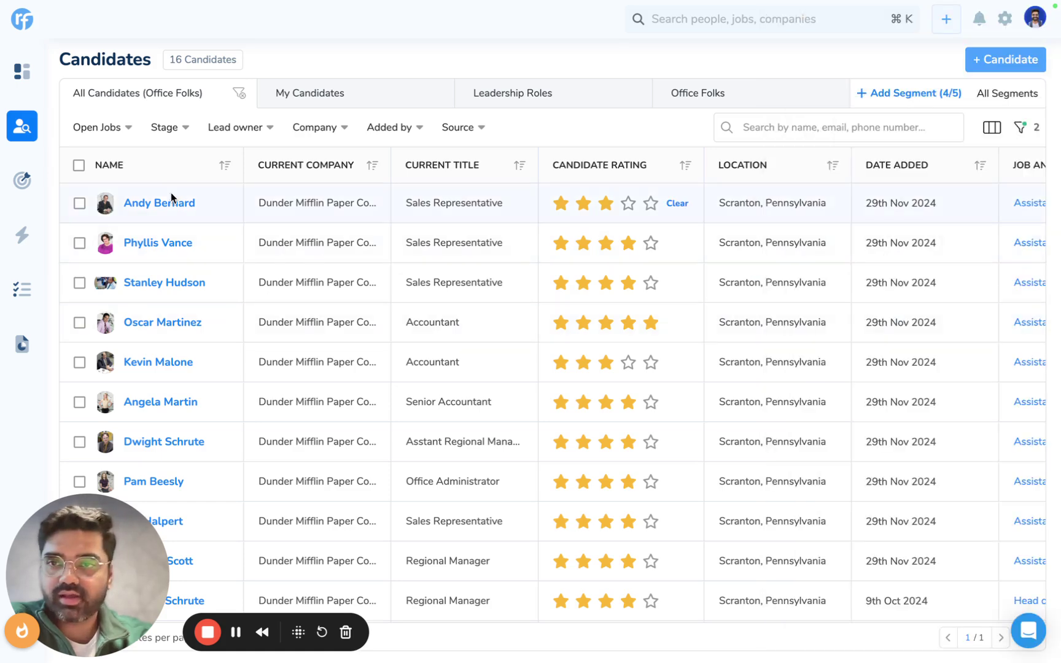
- Delete the Leadership Roles segment, confirming with the keyword DELETE
scroll(717, 403, down, 3)
scroll(595, 325, up, 3)
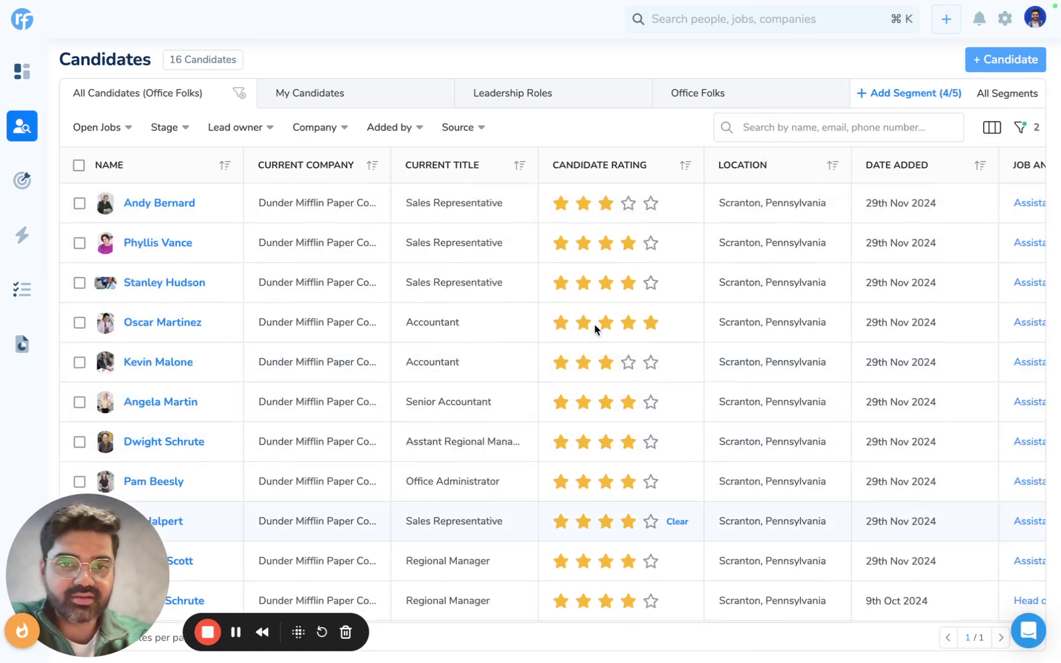
click(998, 101)
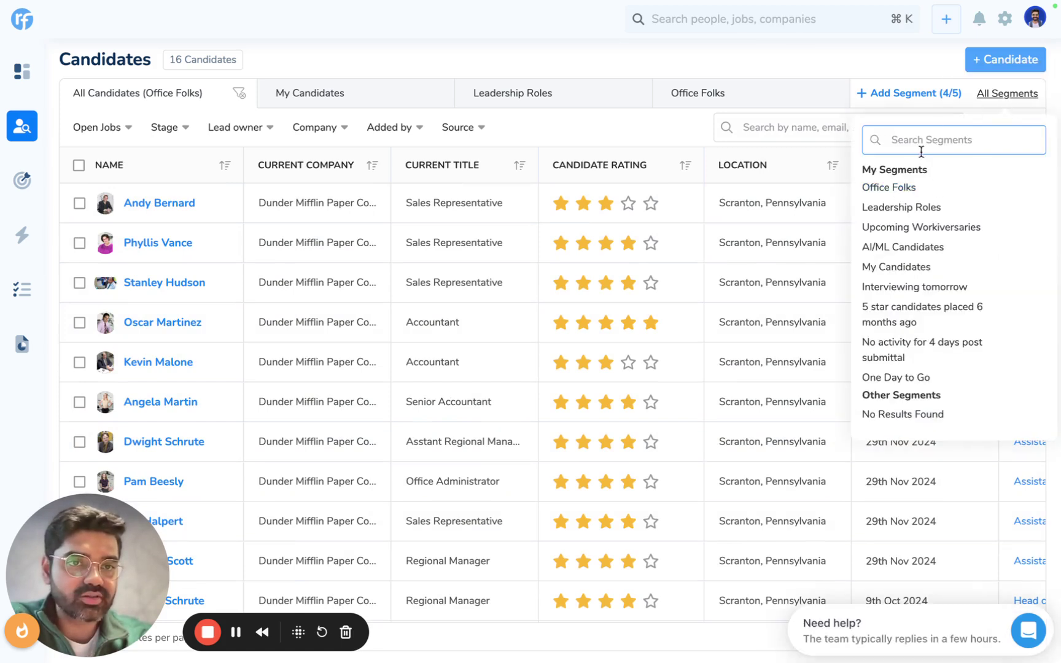
mouse_move(1026, 208)
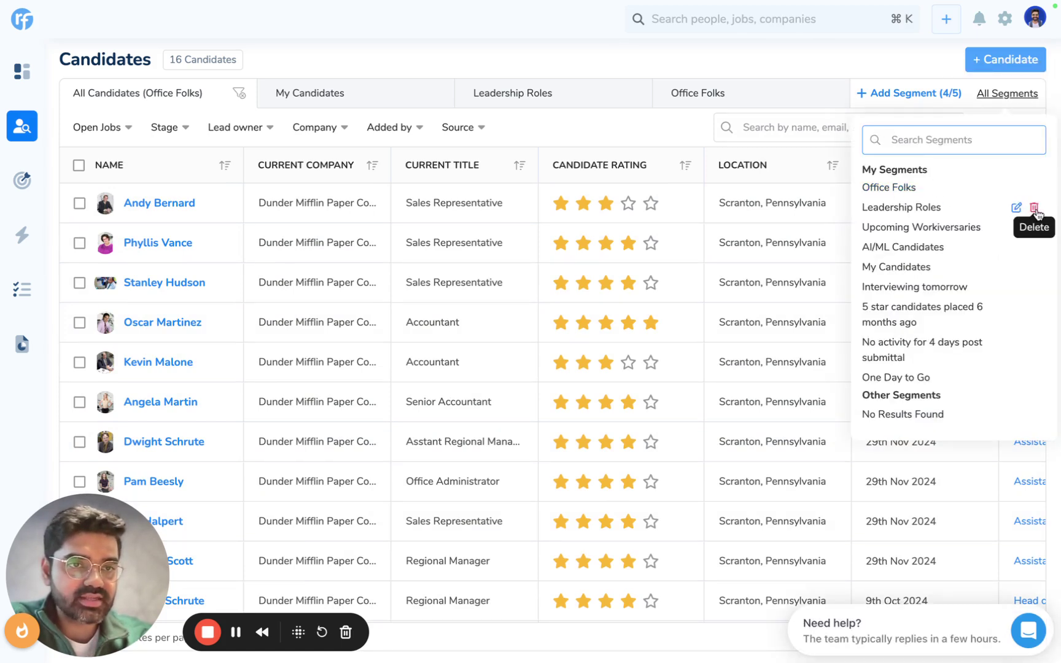
click(1035, 209)
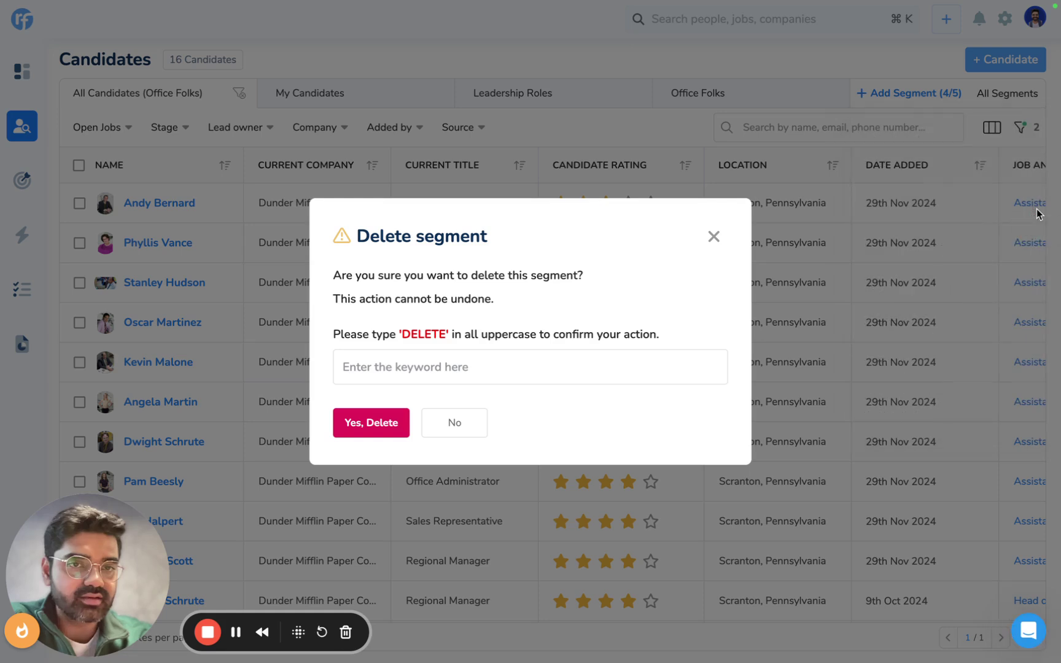
click(415, 361)
text(DELETE)
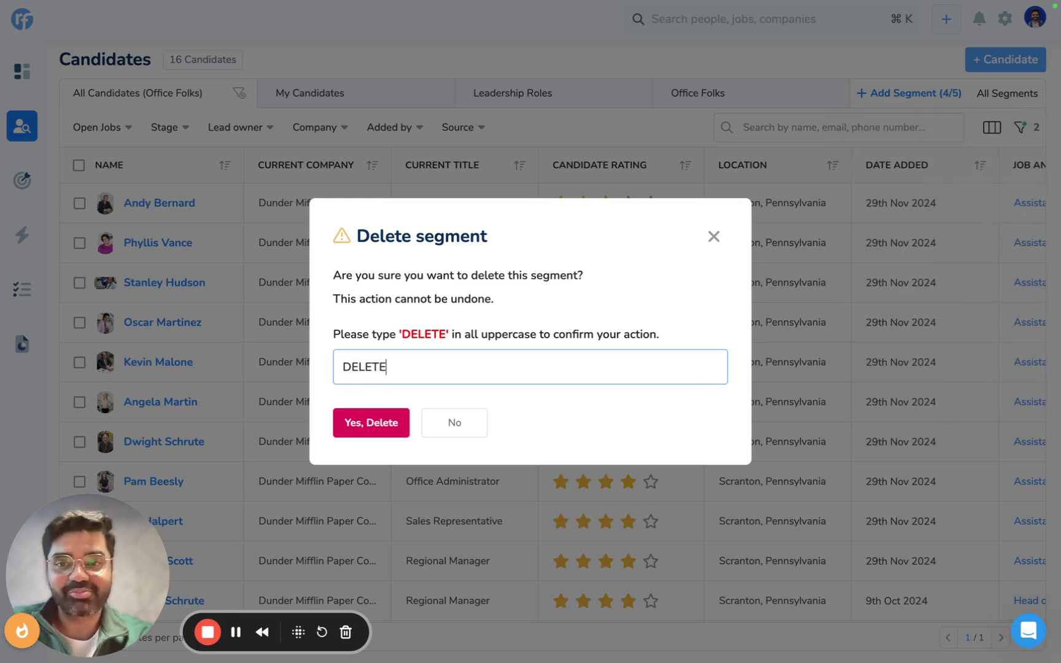
click(362, 433)
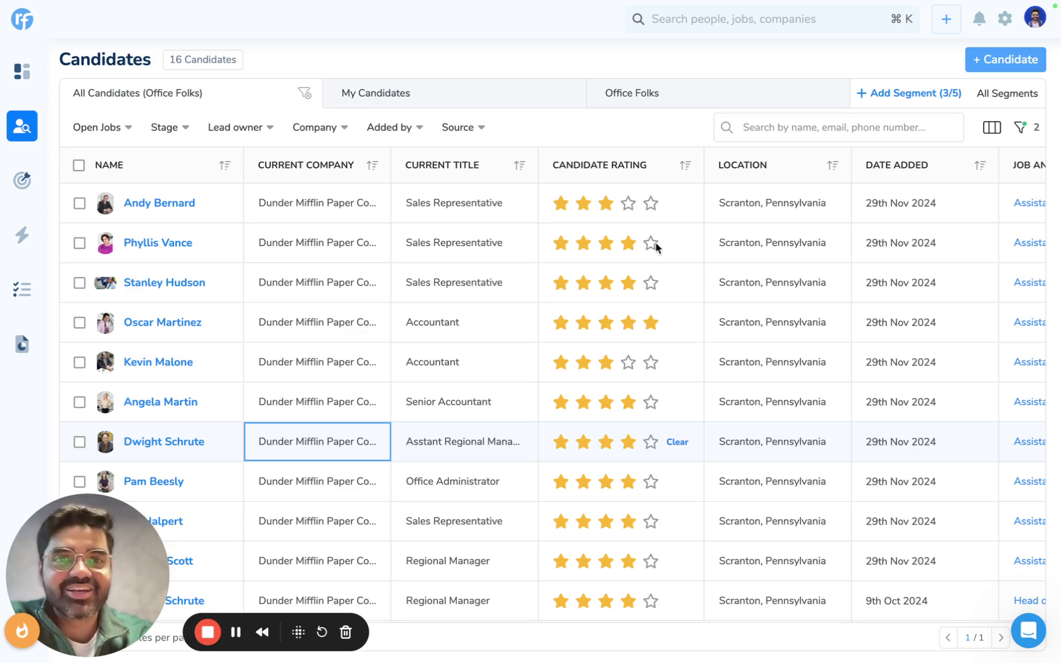
click(703, 24)
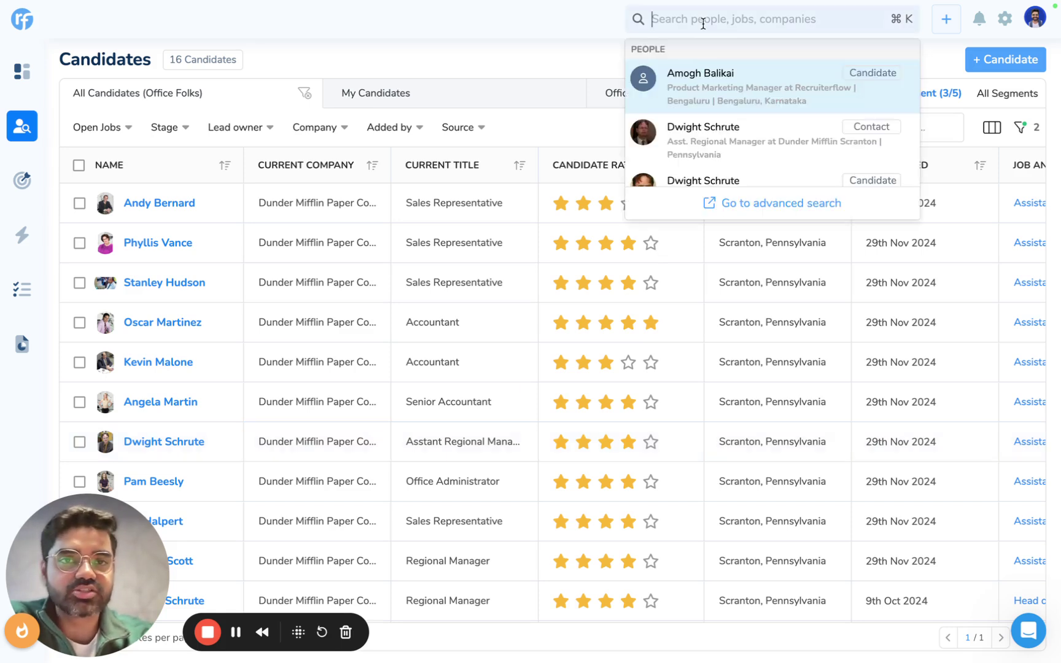
click(561, 63)
key(super+k)
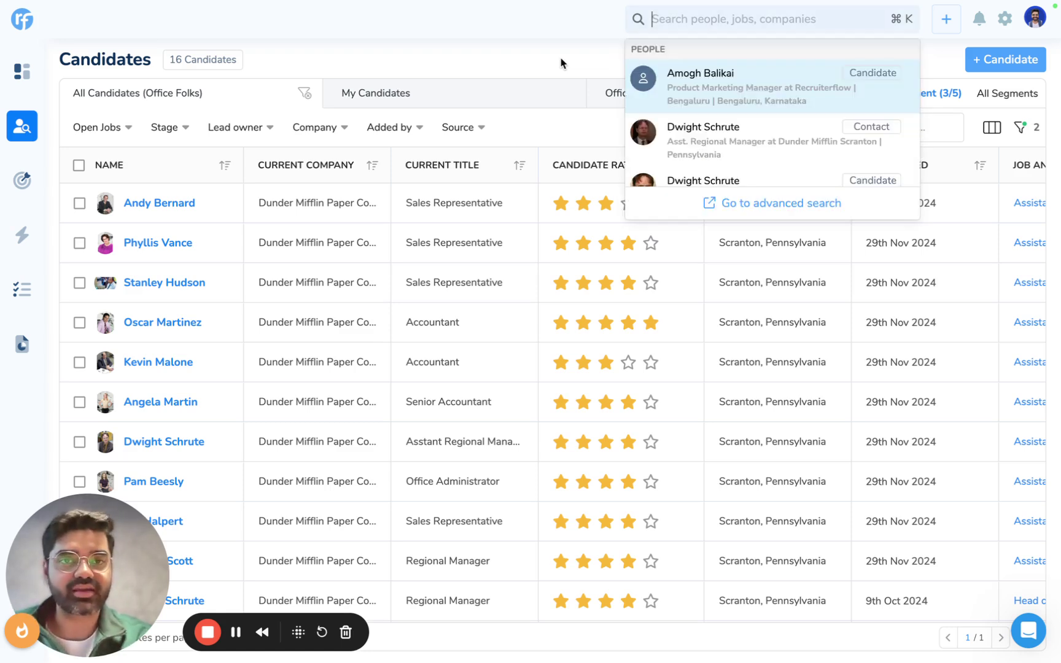
key(Escape)
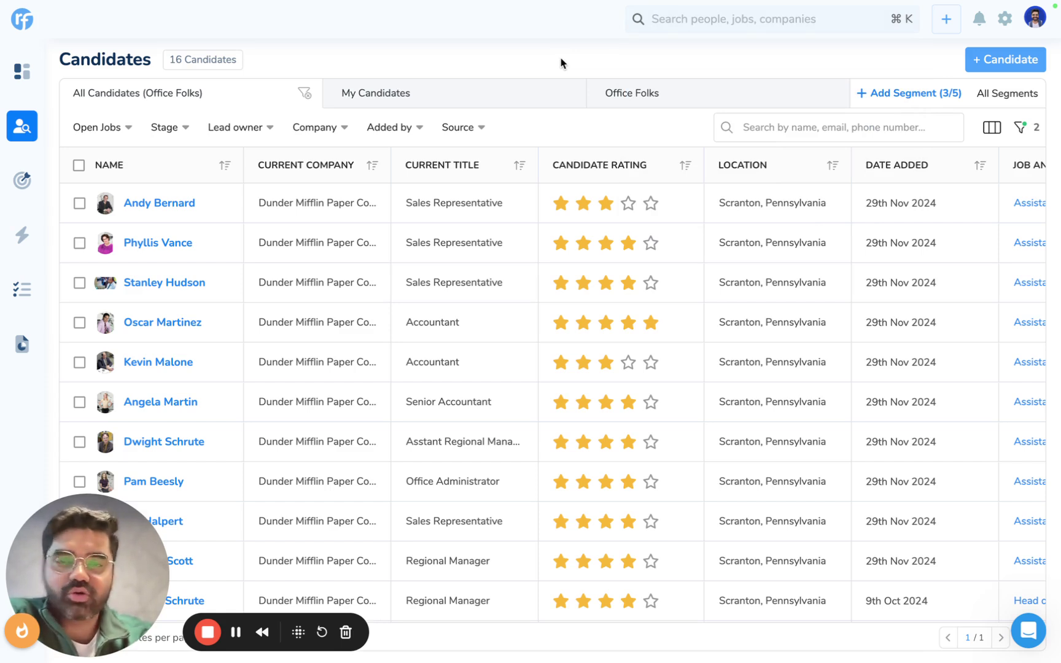
- Open the profile avatar menu containing the New UI toggle
click(1036, 21)
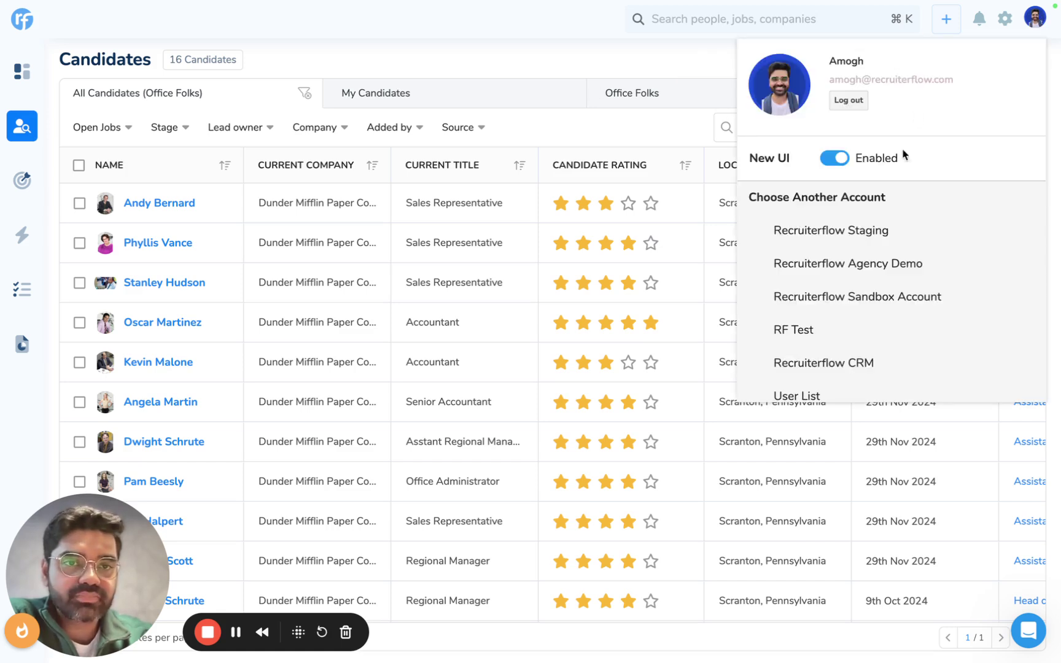